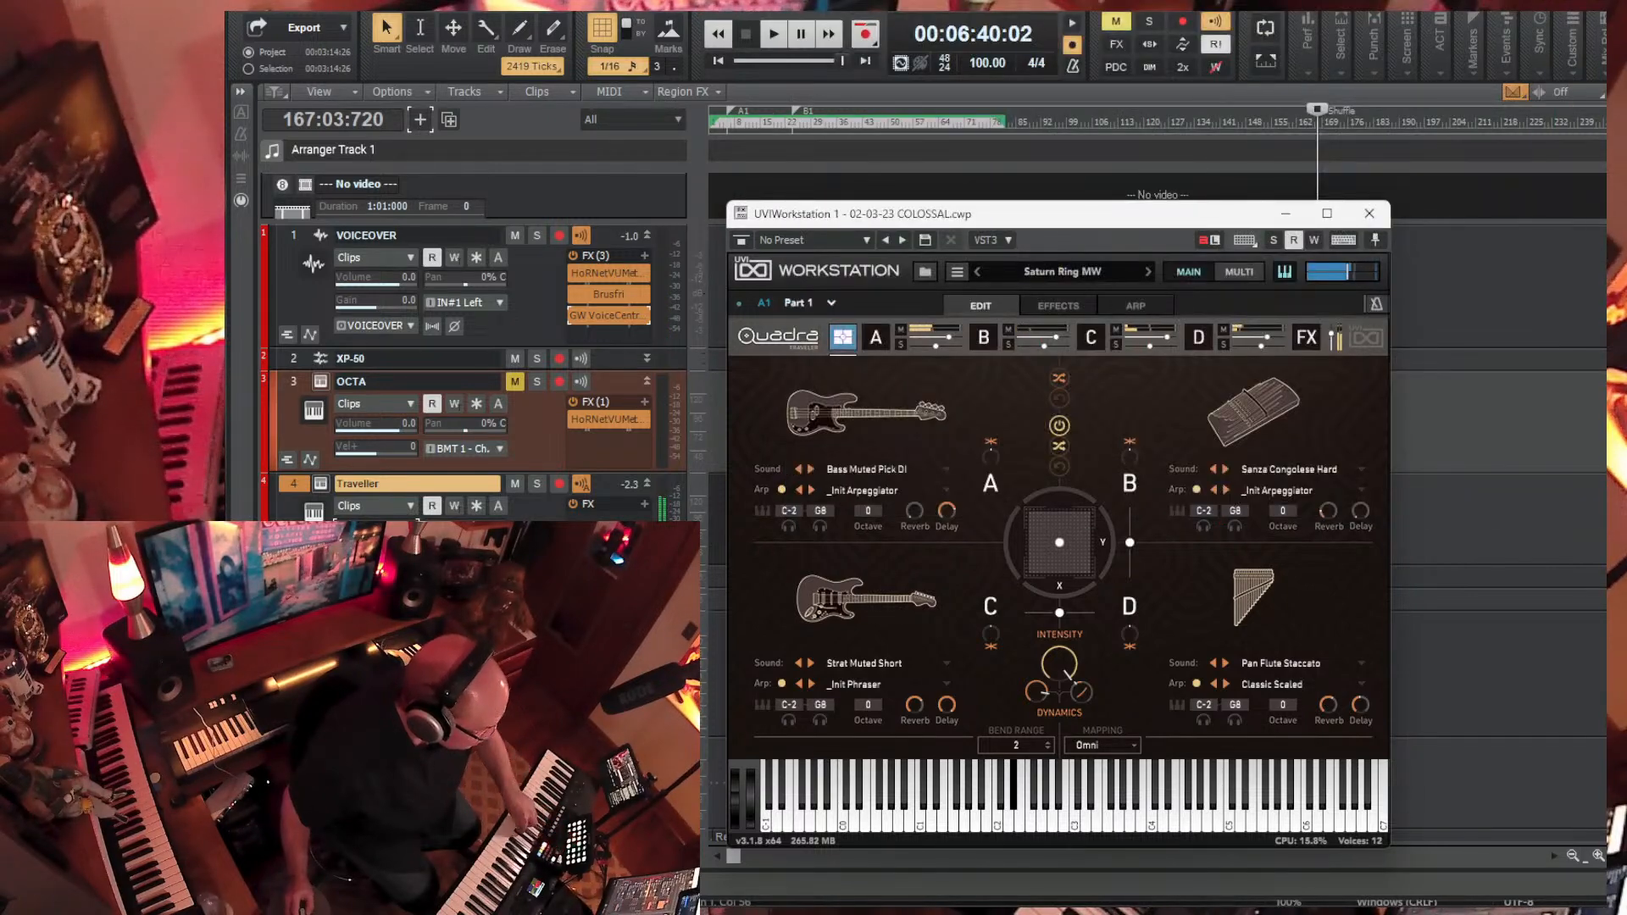
# - Arm the Traveller track and record a Saturn Ring MW take from 167:03:720 to bar 192
pyautogui.moveTo(1062, 224)
pyautogui.mouseDown()
pyautogui.moveTo(937, 237)
pyautogui.moveTo(1029, 331)
pyautogui.moveTo(1129, 286)
pyautogui.moveTo(1079, 236)
pyautogui.mouseUp()
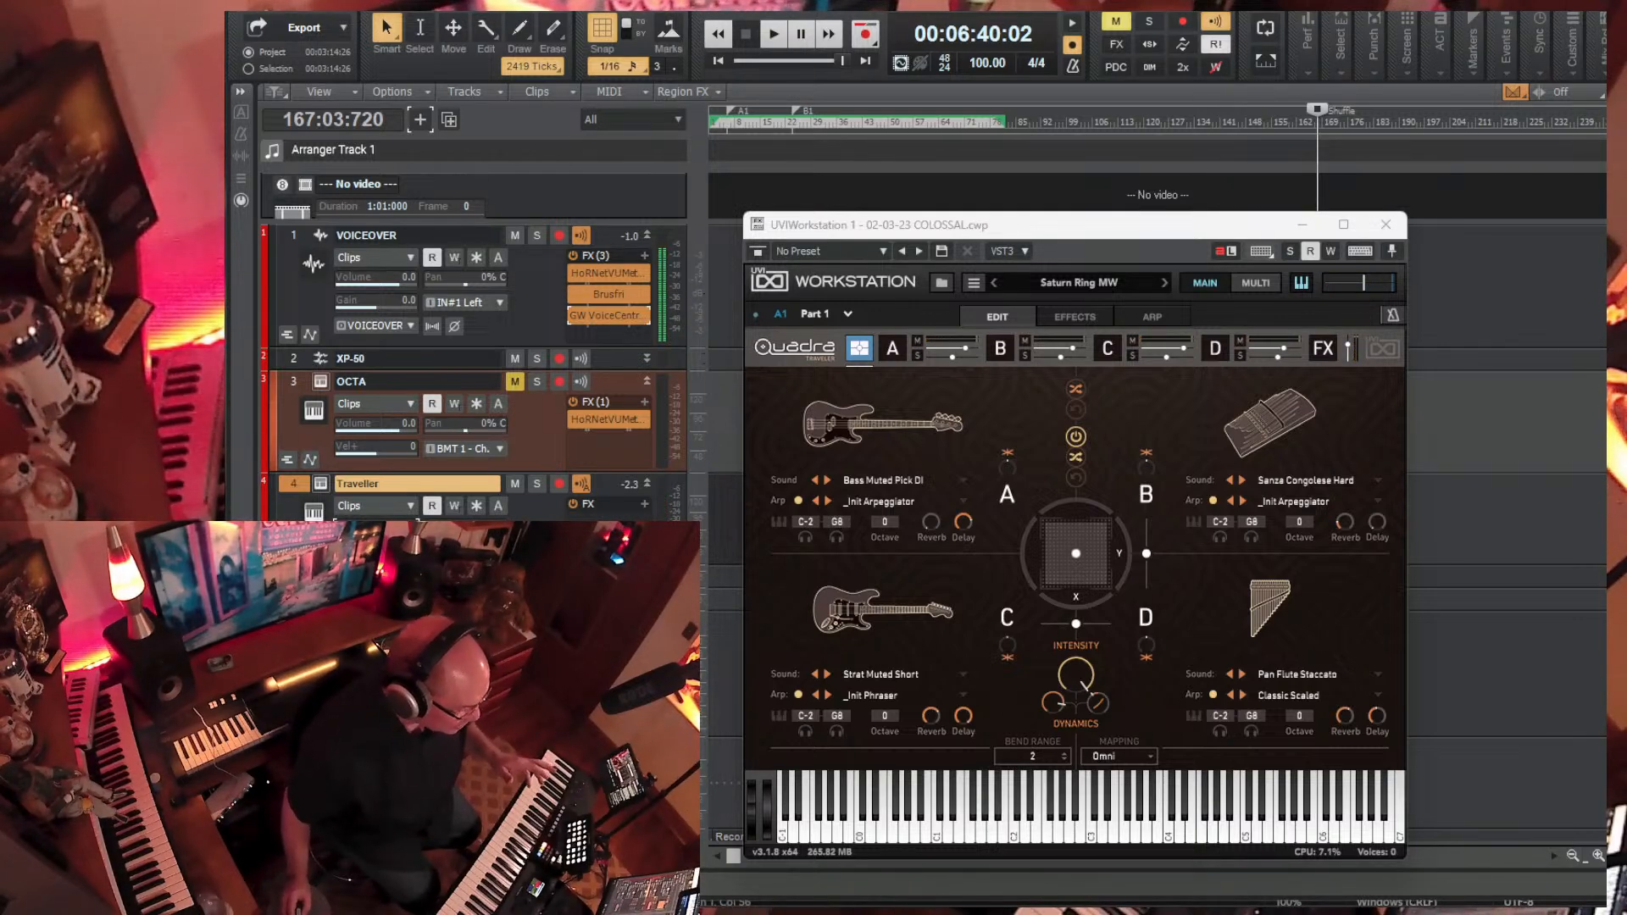
pyautogui.moveTo(1172, 236); pyautogui.dragTo(1088, 241)
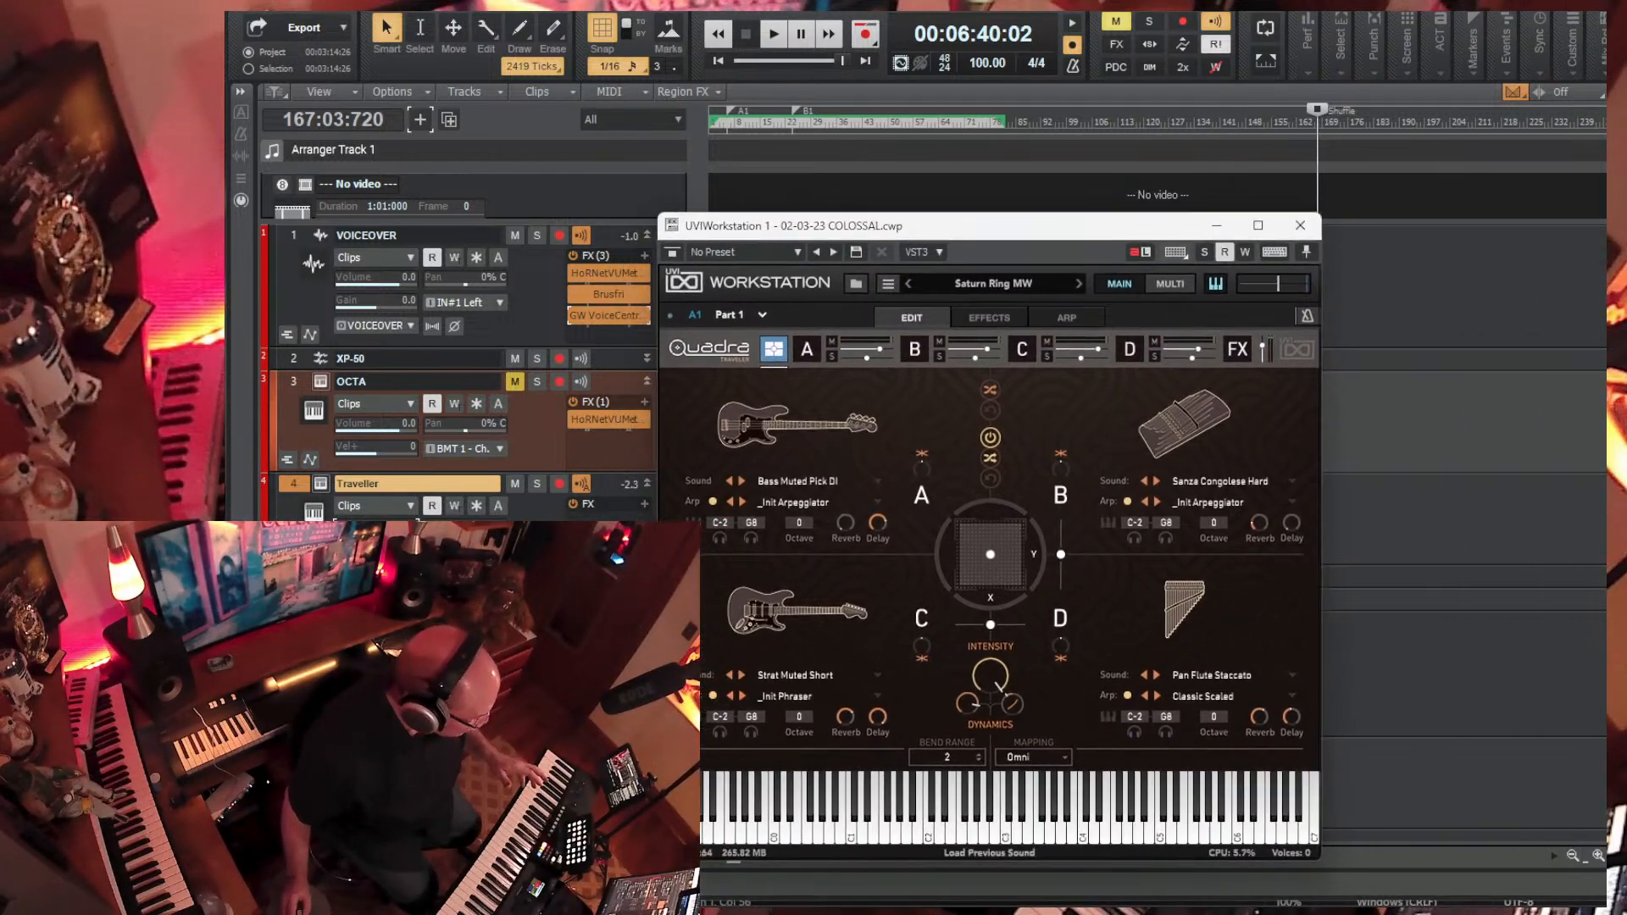
pyautogui.click(558, 483)
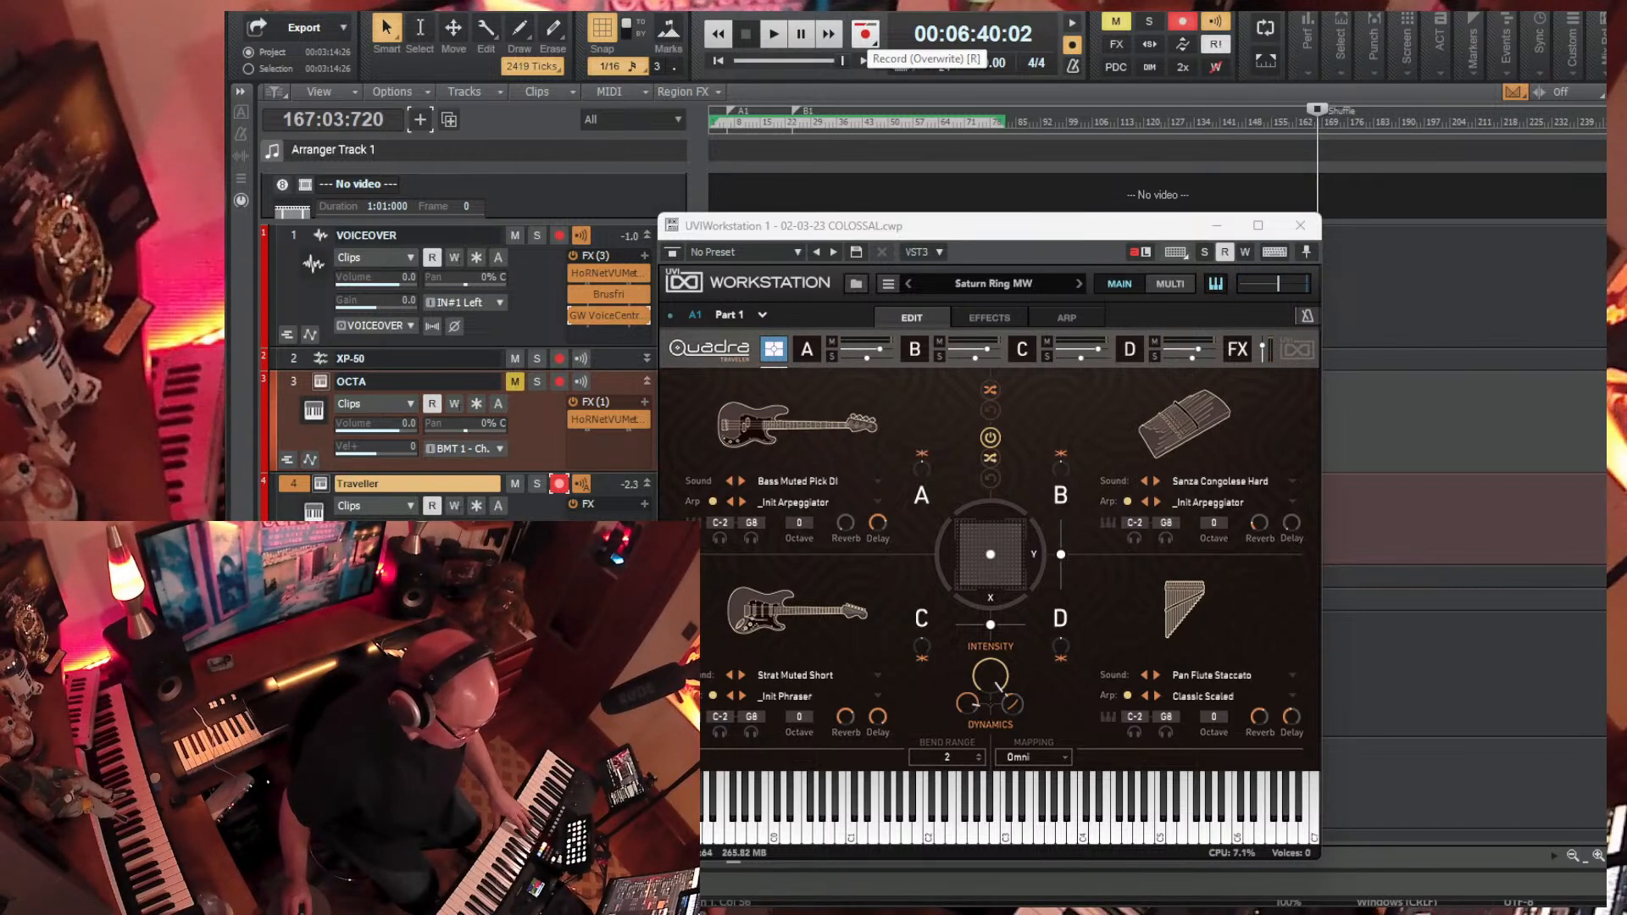
pyautogui.click(865, 34)
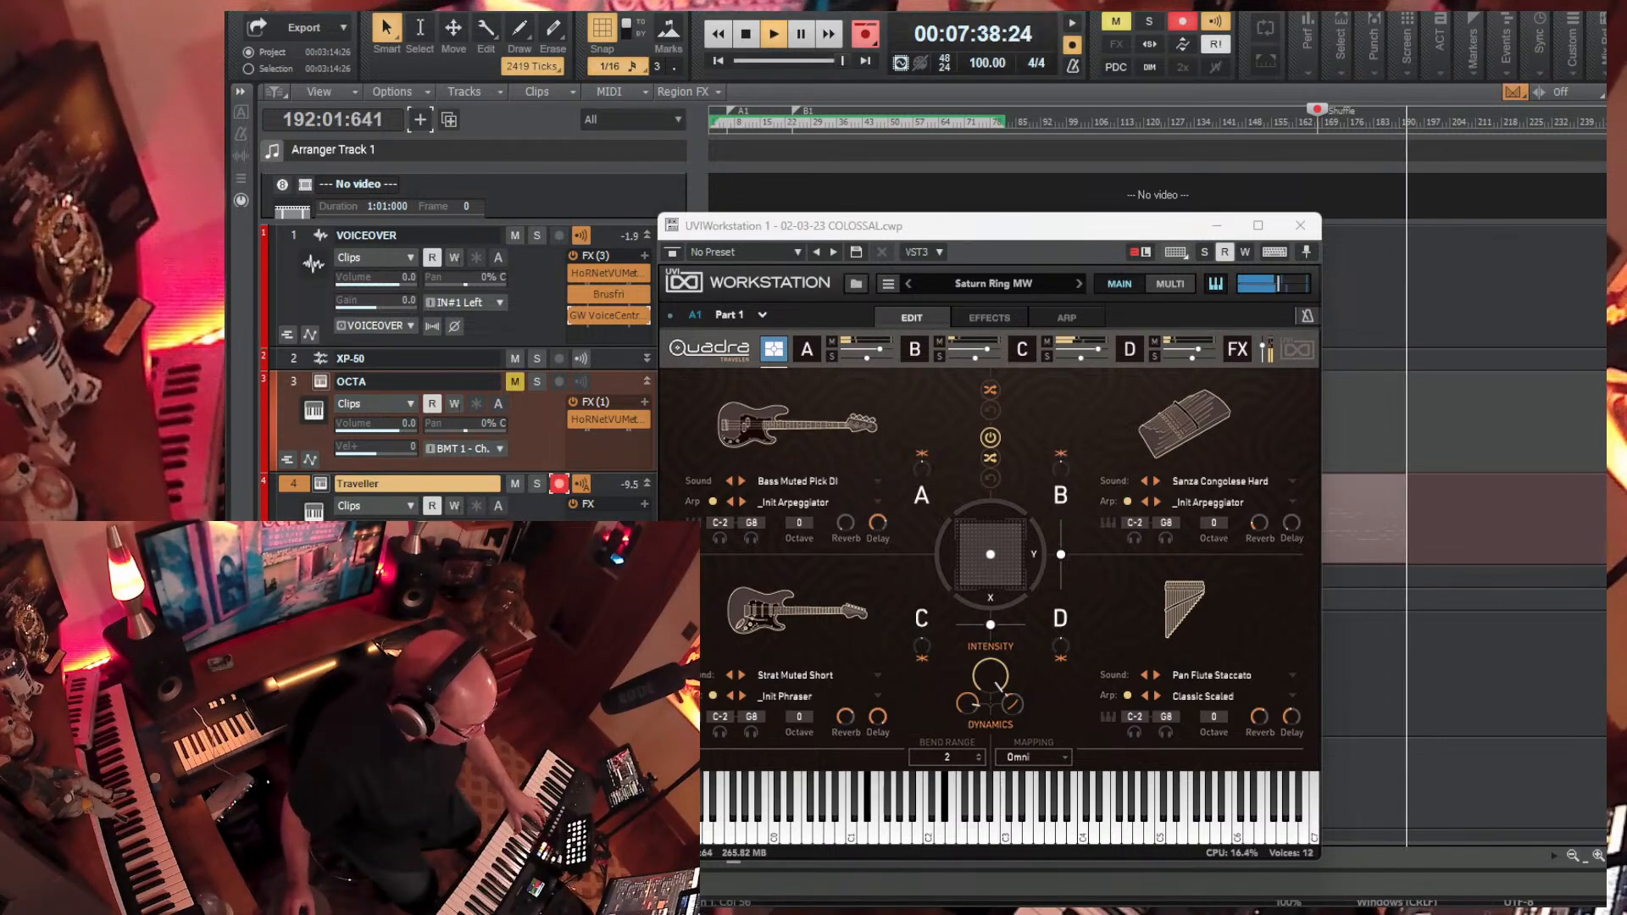
pyautogui.press('space')
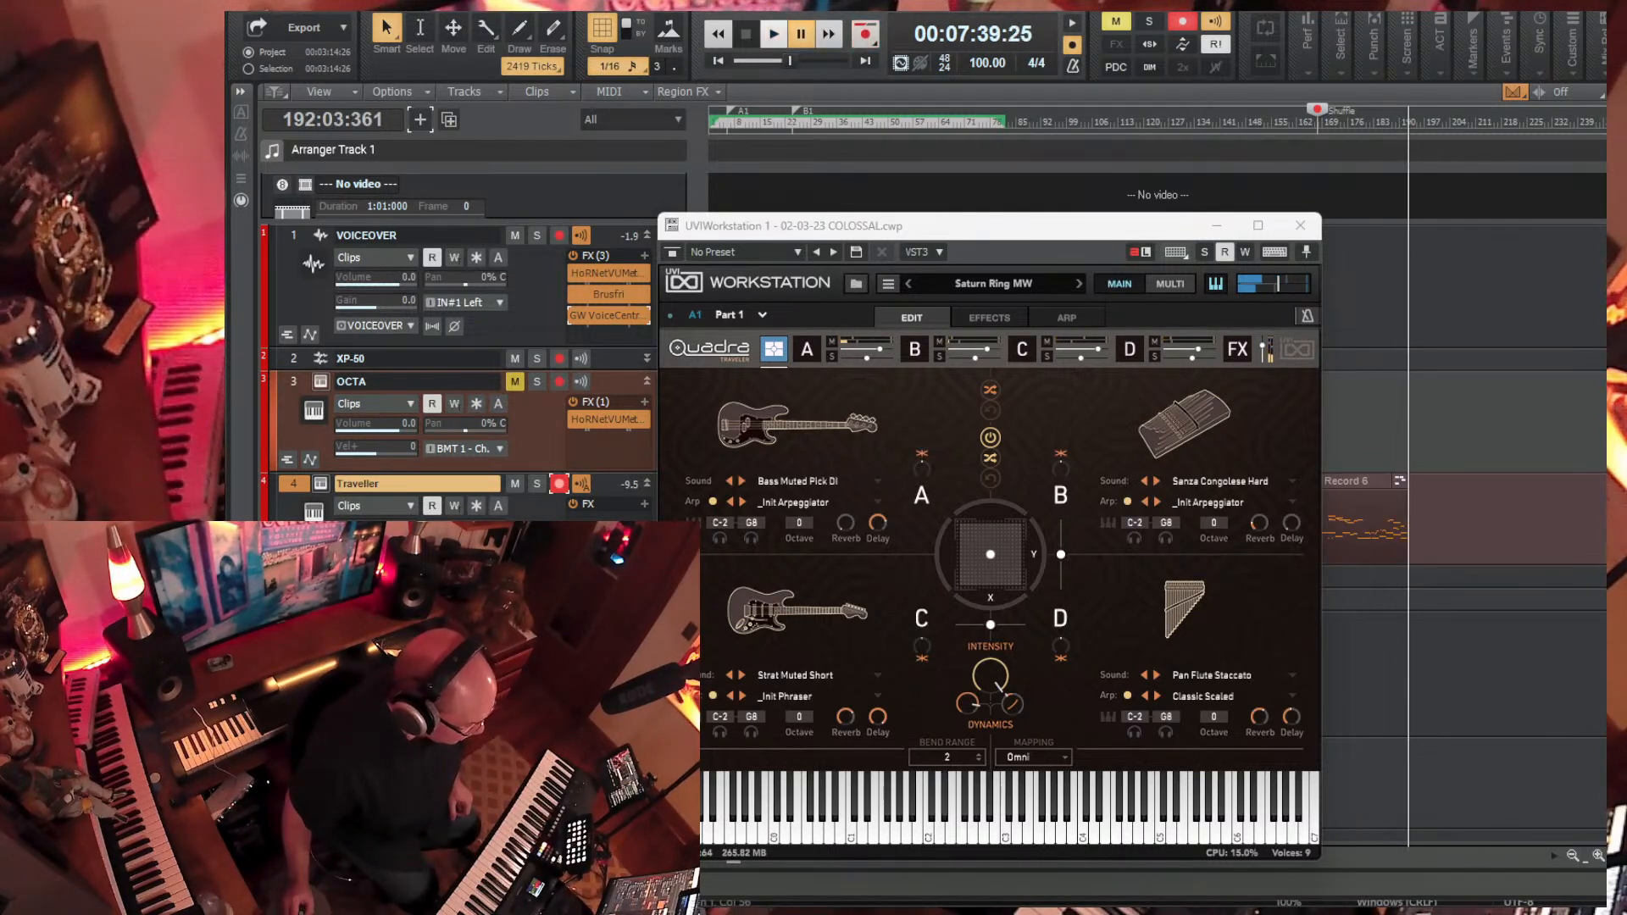
# - Pin the UVIWorkstation window and audition the Albion Colossus 1 instrument loaded with Drums: Altered Drumkits
pyautogui.moveTo(975, 225); pyautogui.dragTo(1109, 81)
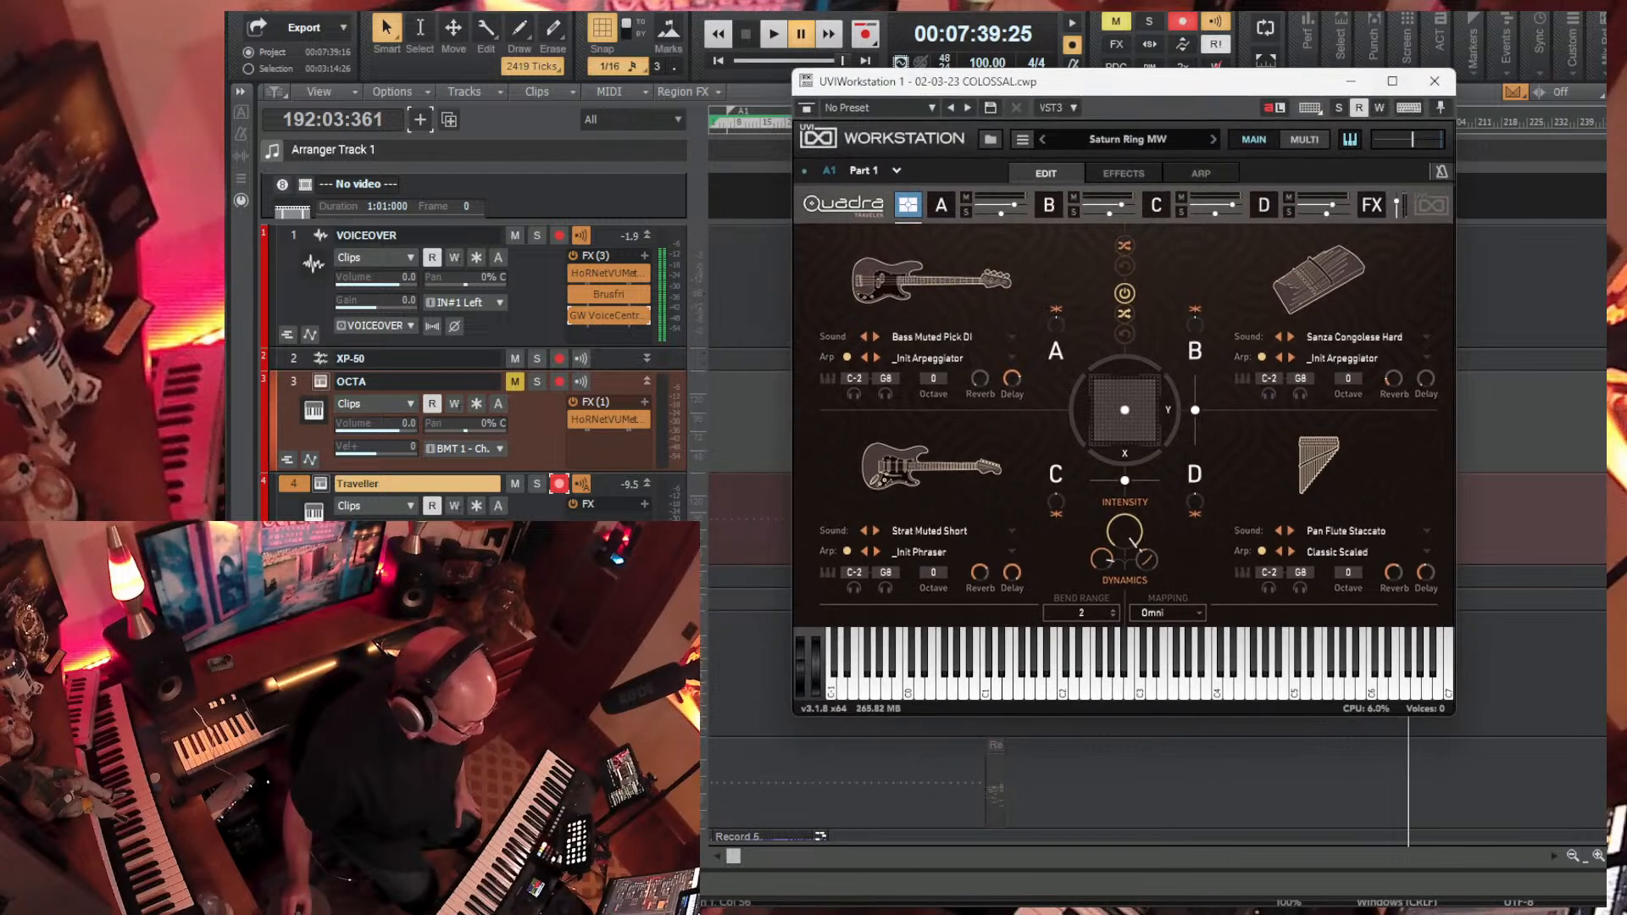
pyautogui.click(1441, 108)
pyautogui.scroll(-4, 475, 373)
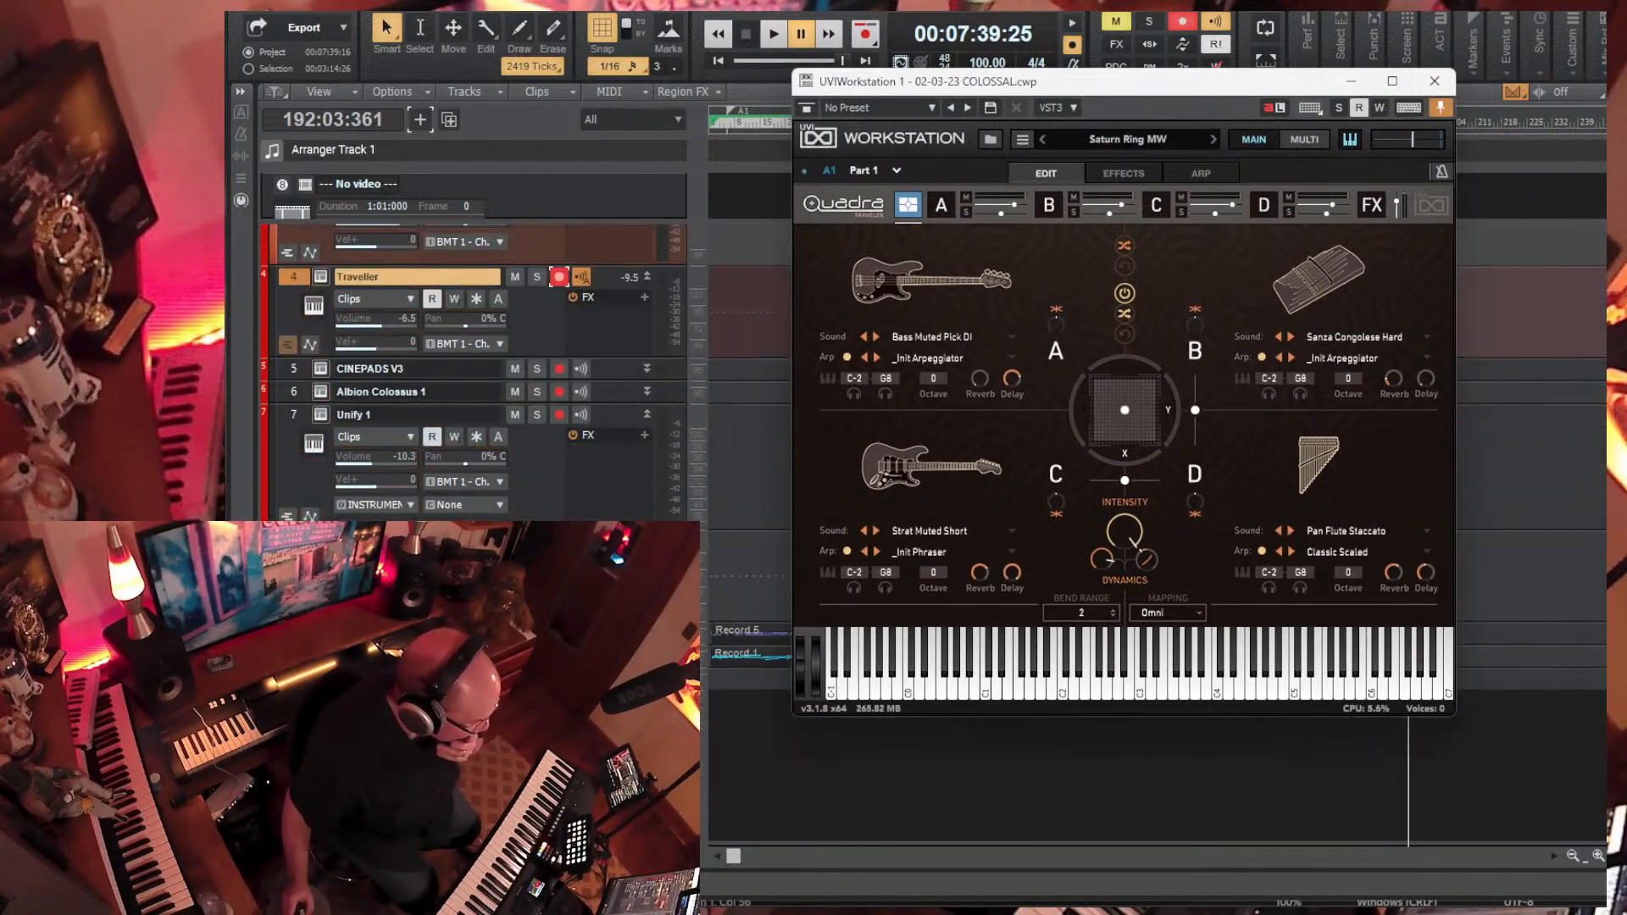
pyautogui.scroll(1, 474, 373)
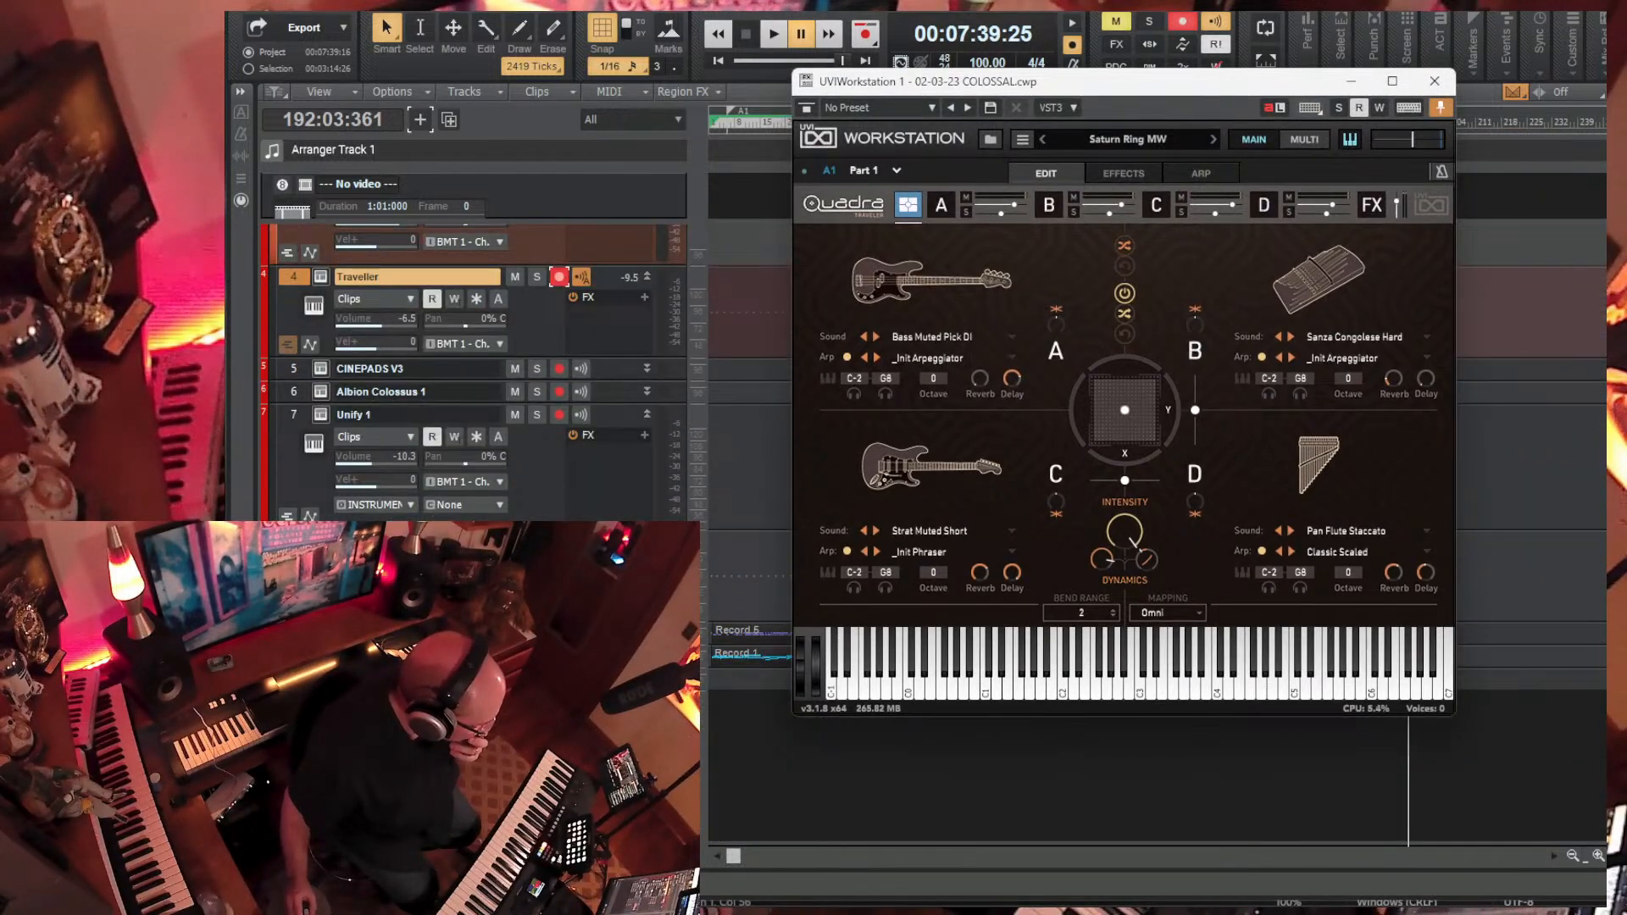
pyautogui.click(372, 631)
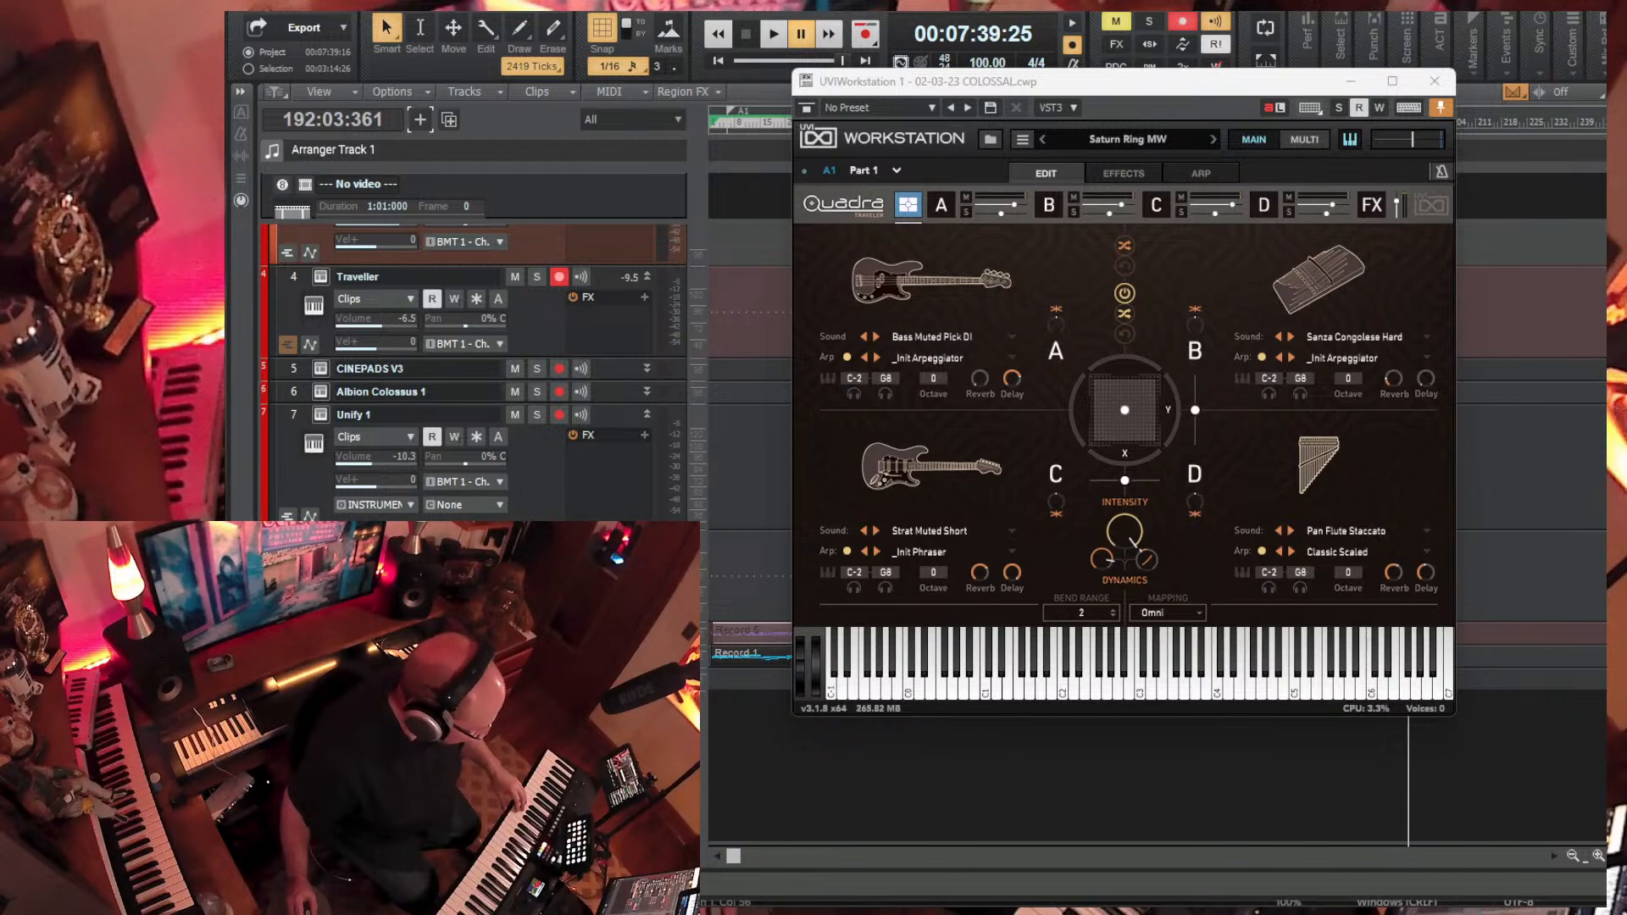
pyautogui.click(320, 392)
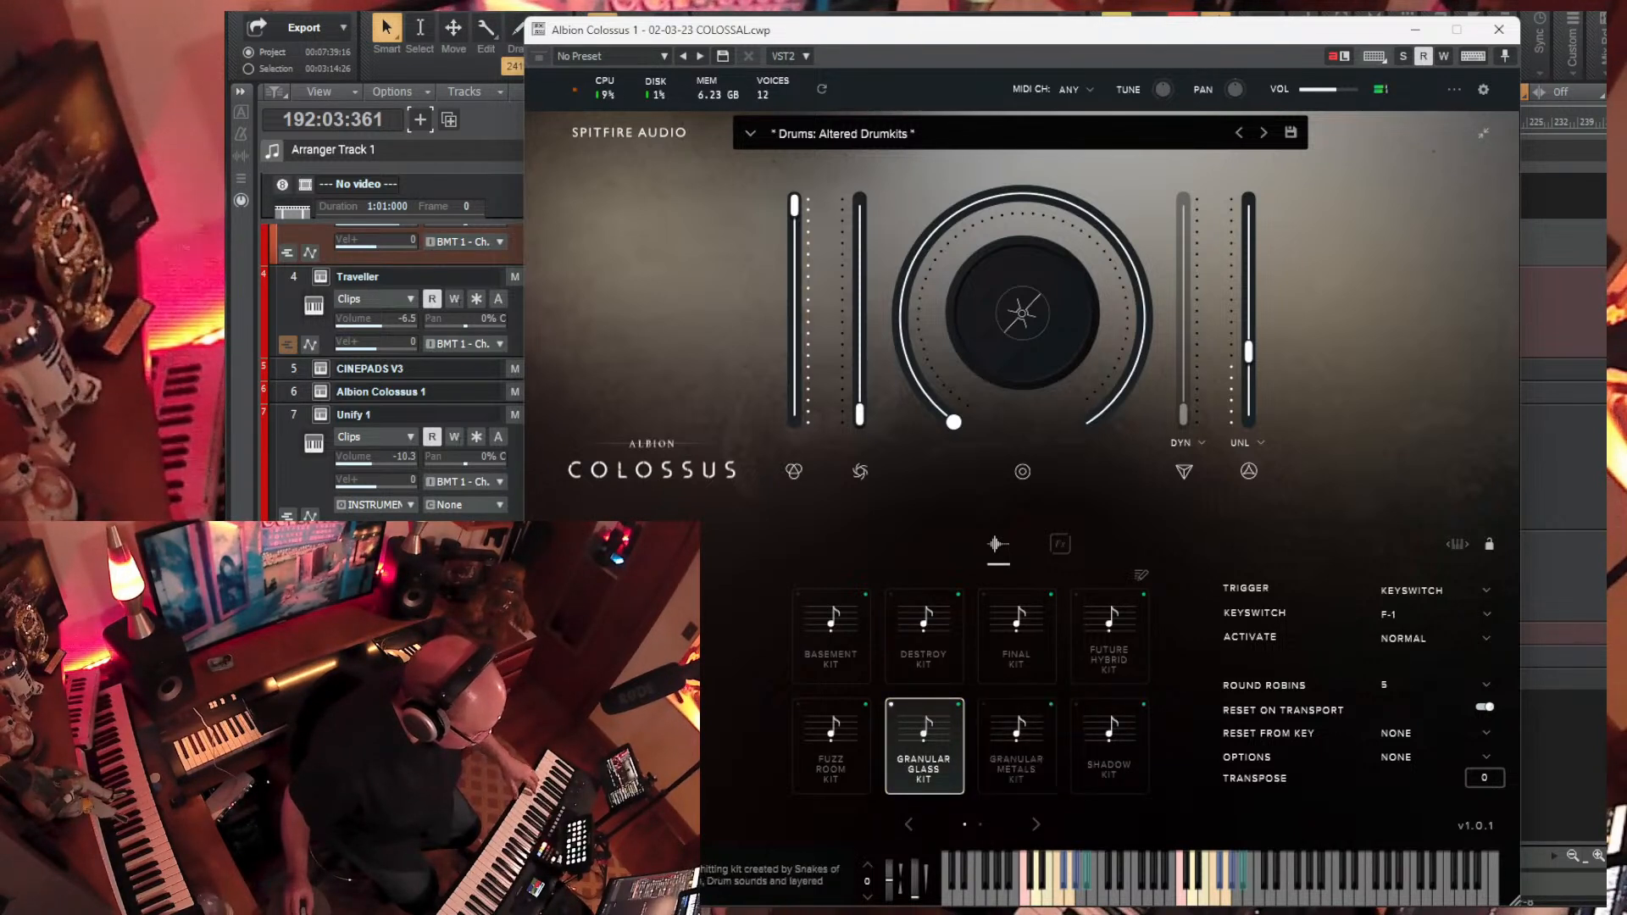
pyautogui.click(1415, 30)
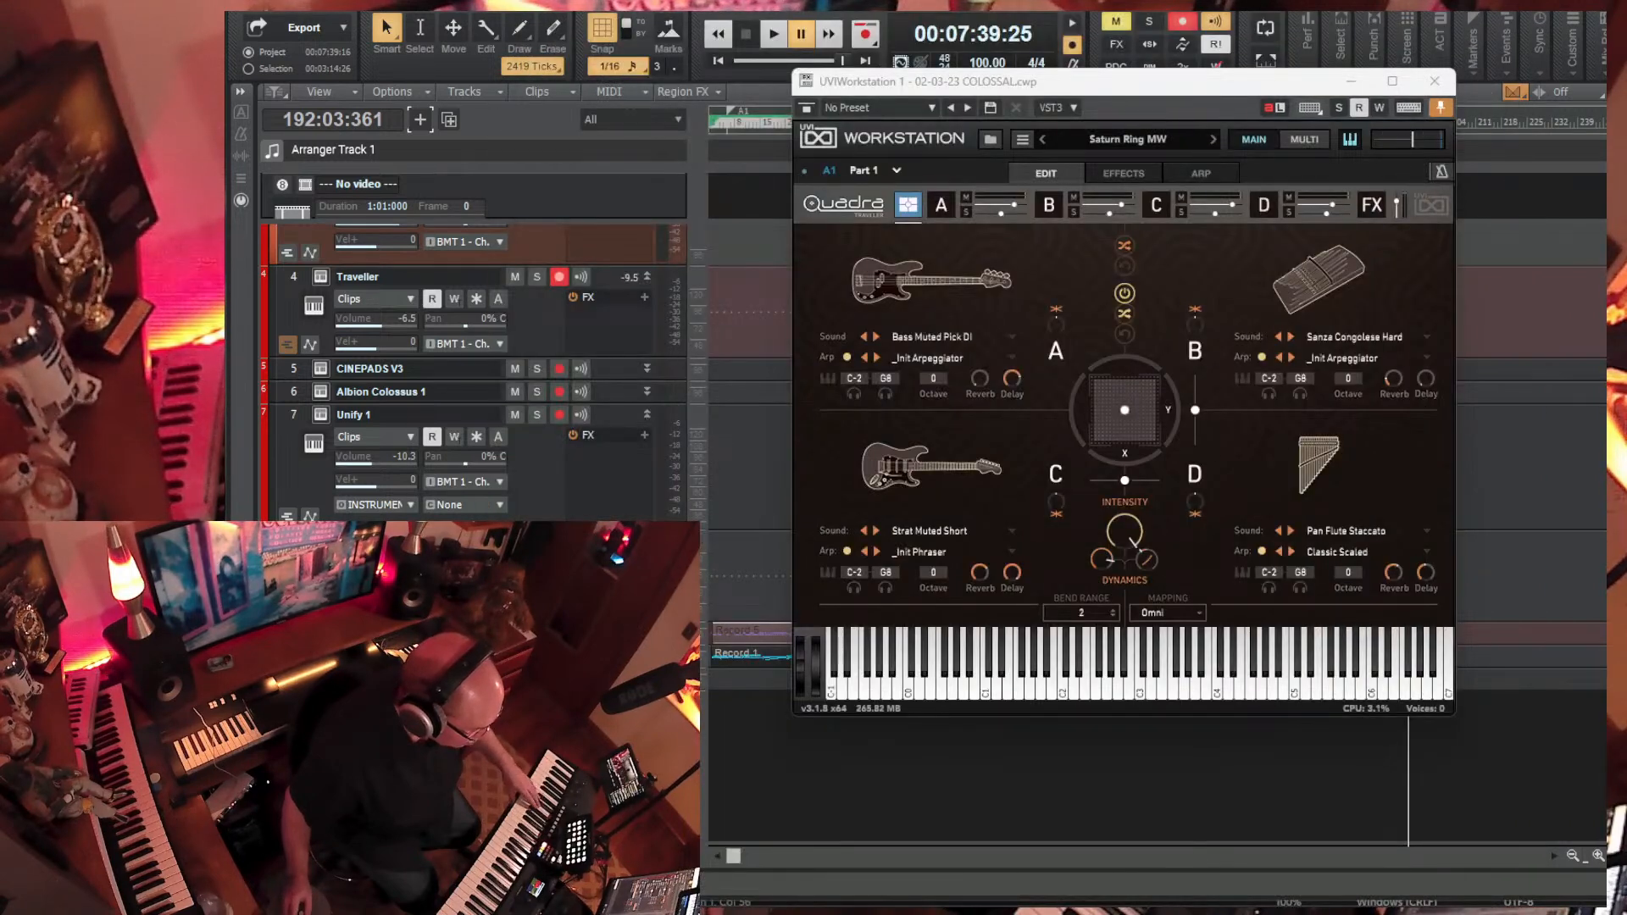
# - Run the transport from 166:04:720 to bar 168 at the start of the new Traveller clip and disarm the Traveller track
pyautogui.moveTo(1267, 86); pyautogui.dragTo(936, 109)
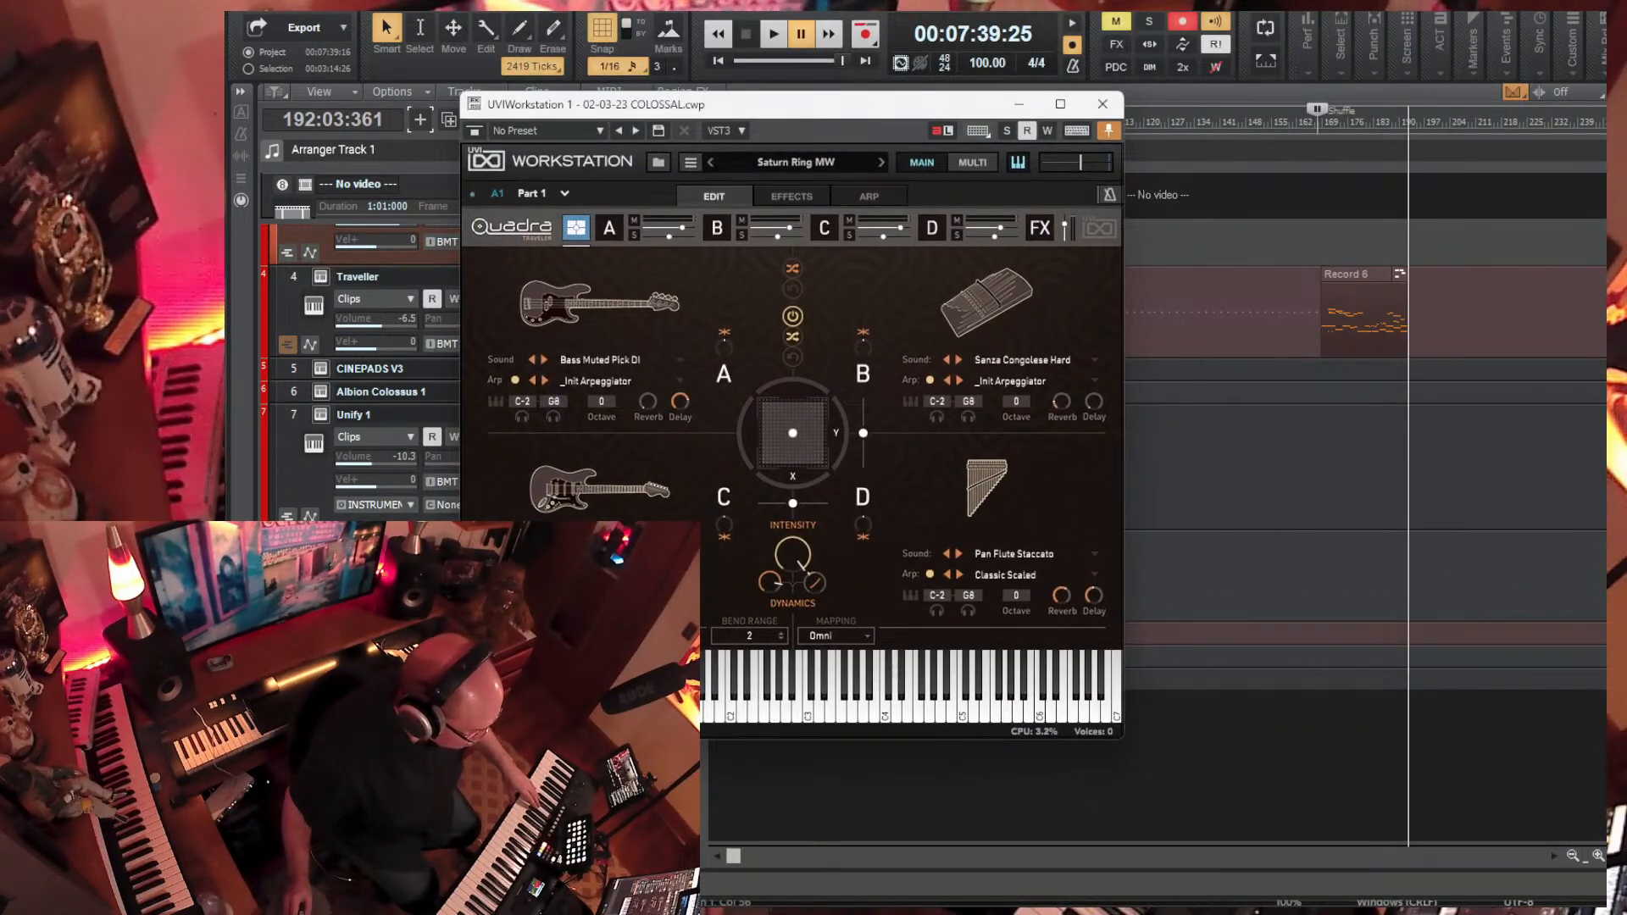
pyautogui.click(1315, 123)
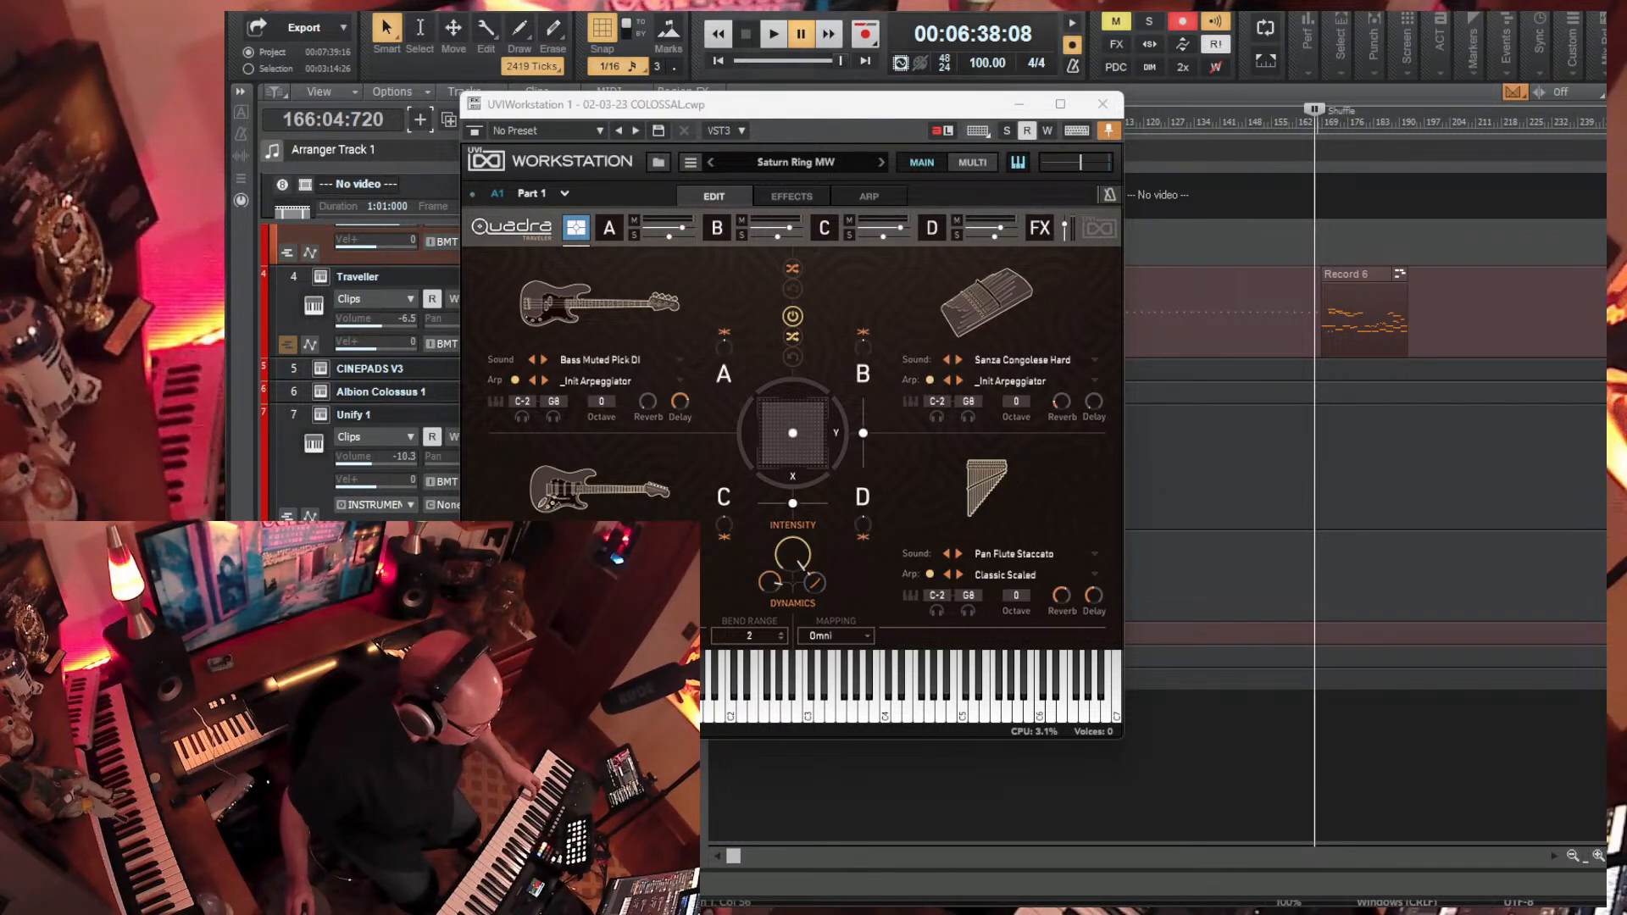
pyautogui.press('space')
pyautogui.moveTo(895, 111); pyautogui.dragTo(1049, 131)
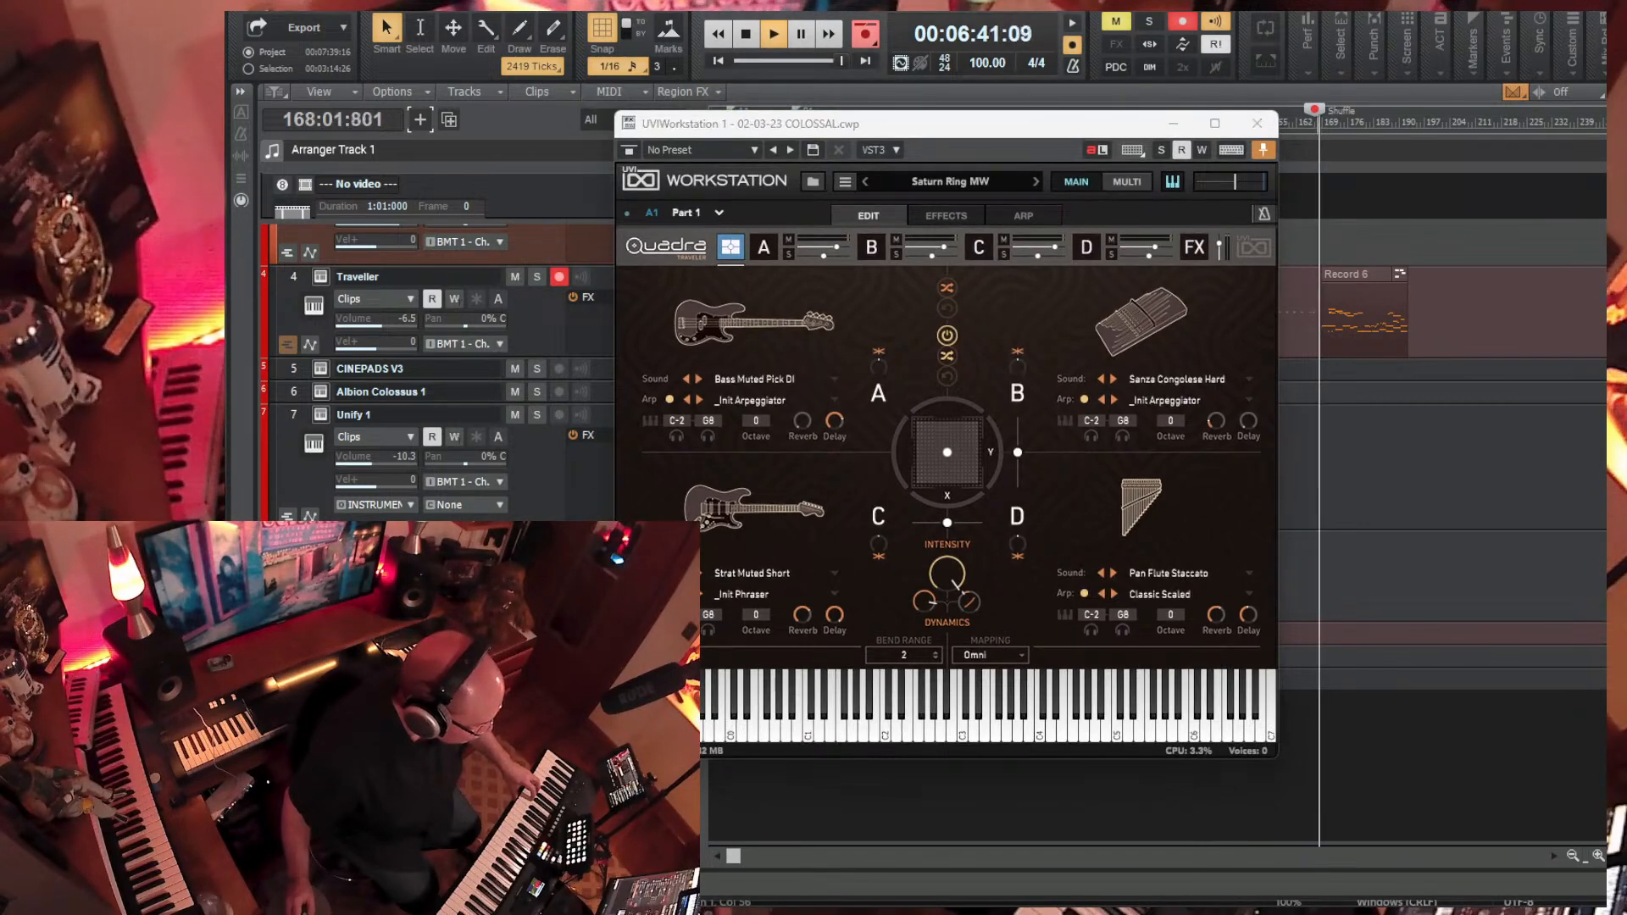
pyautogui.press('space')
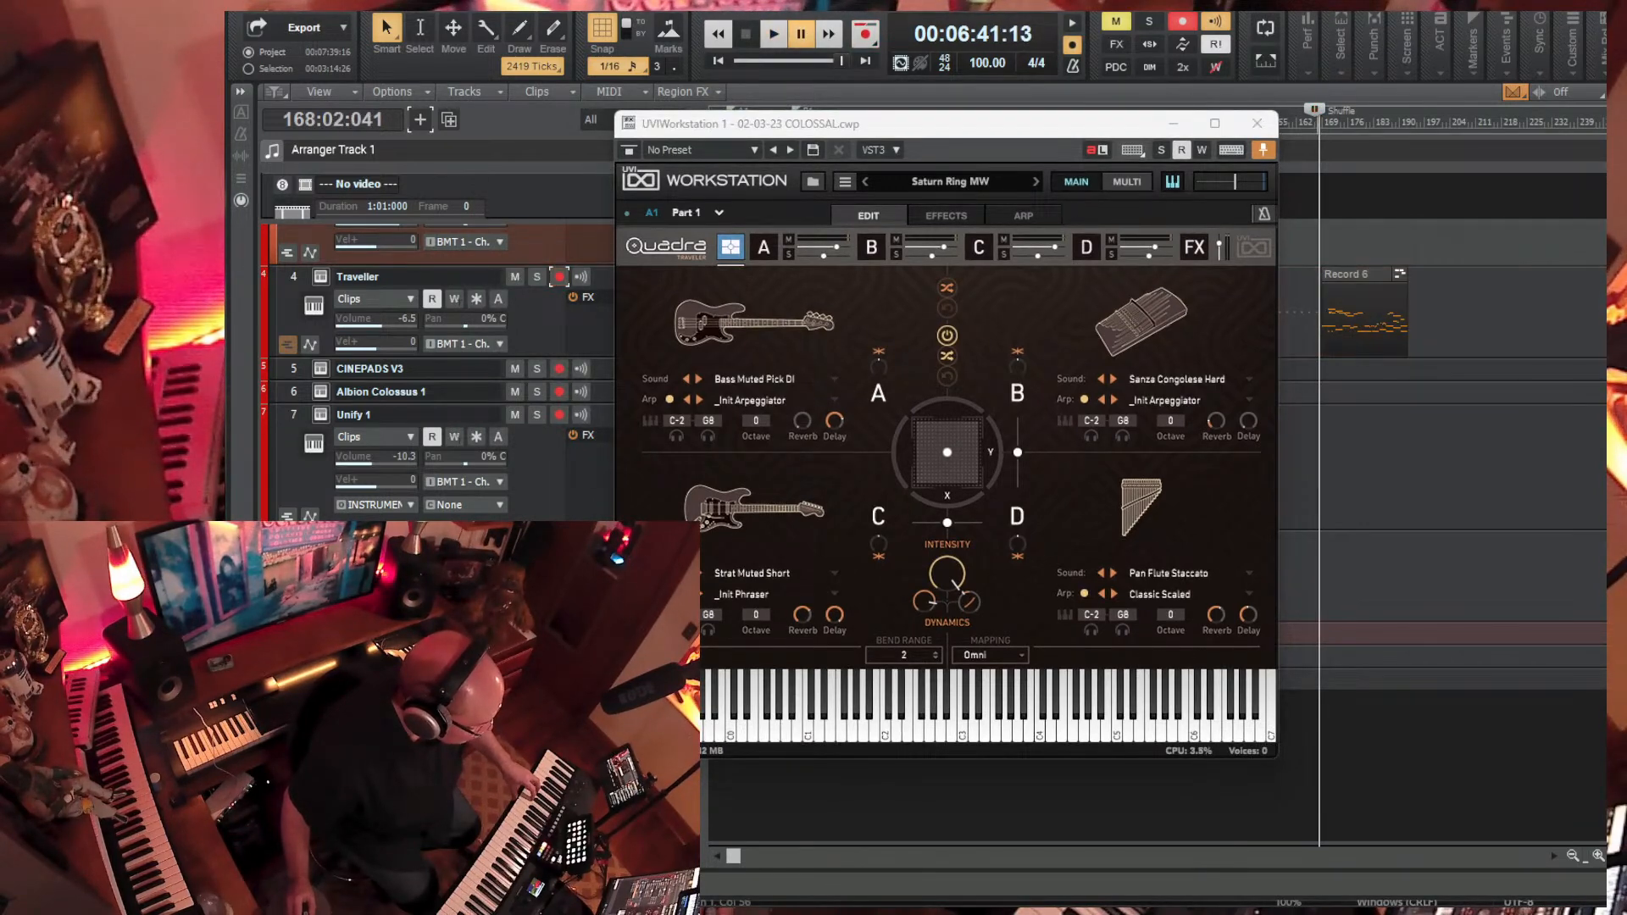
# - Expand the armed drum track and record an Albion Colossus 1 take up to bar 197, raising the instrument's volume
pyautogui.moveTo(893, 132); pyautogui.dragTo(1109, 139)
pyautogui.click(647, 630)
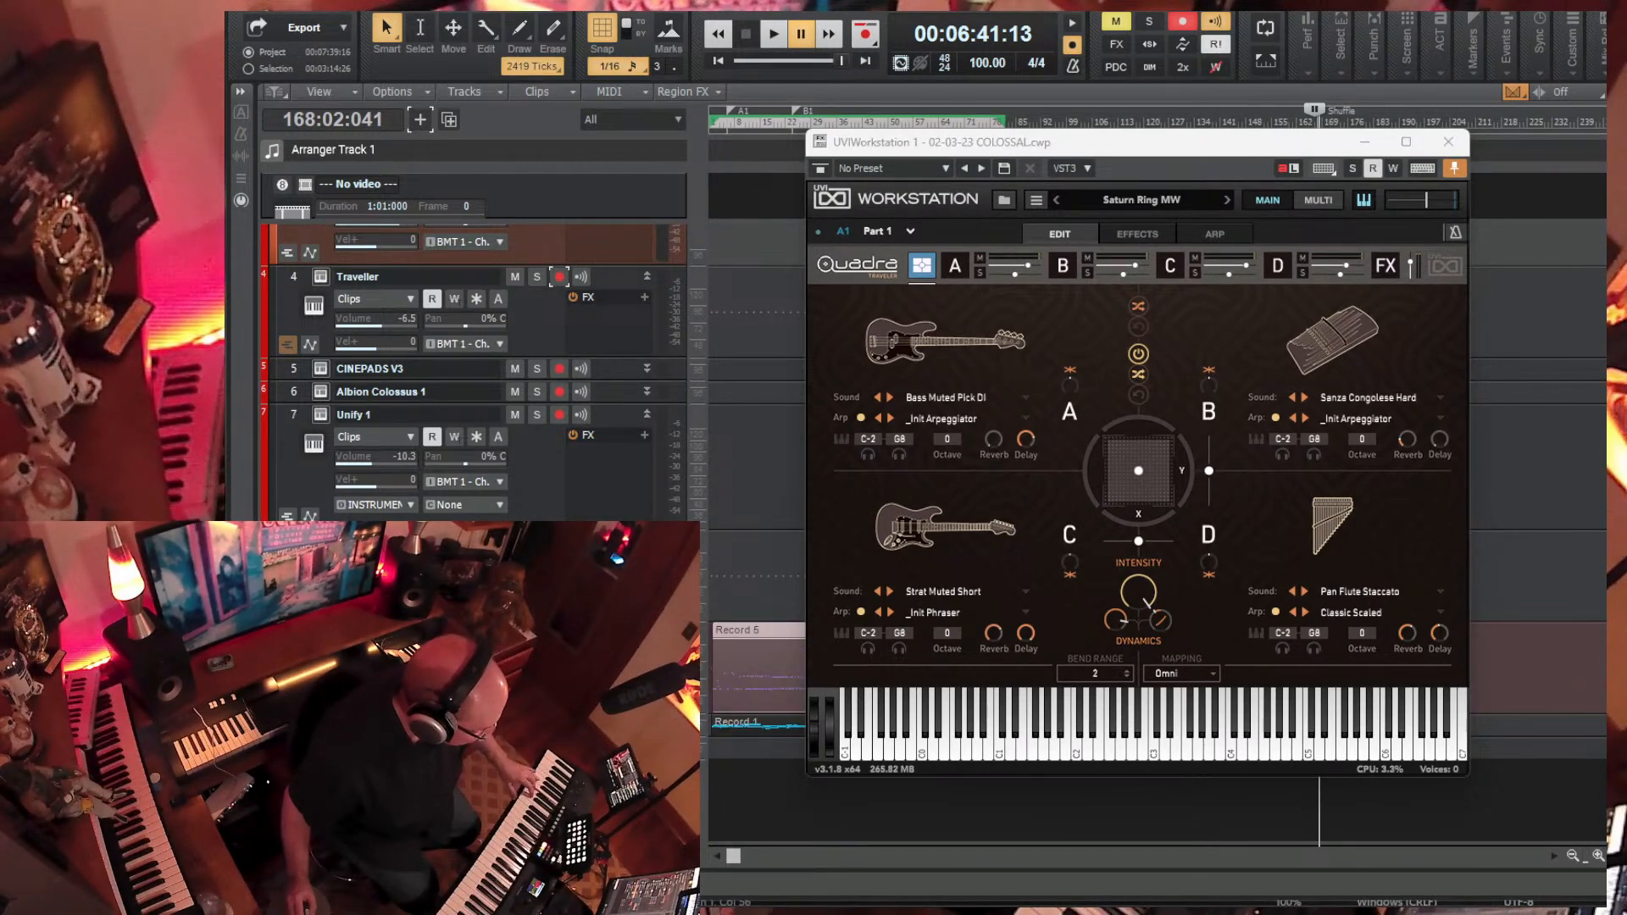
pyautogui.moveTo(1186, 143); pyautogui.dragTo(811, 174)
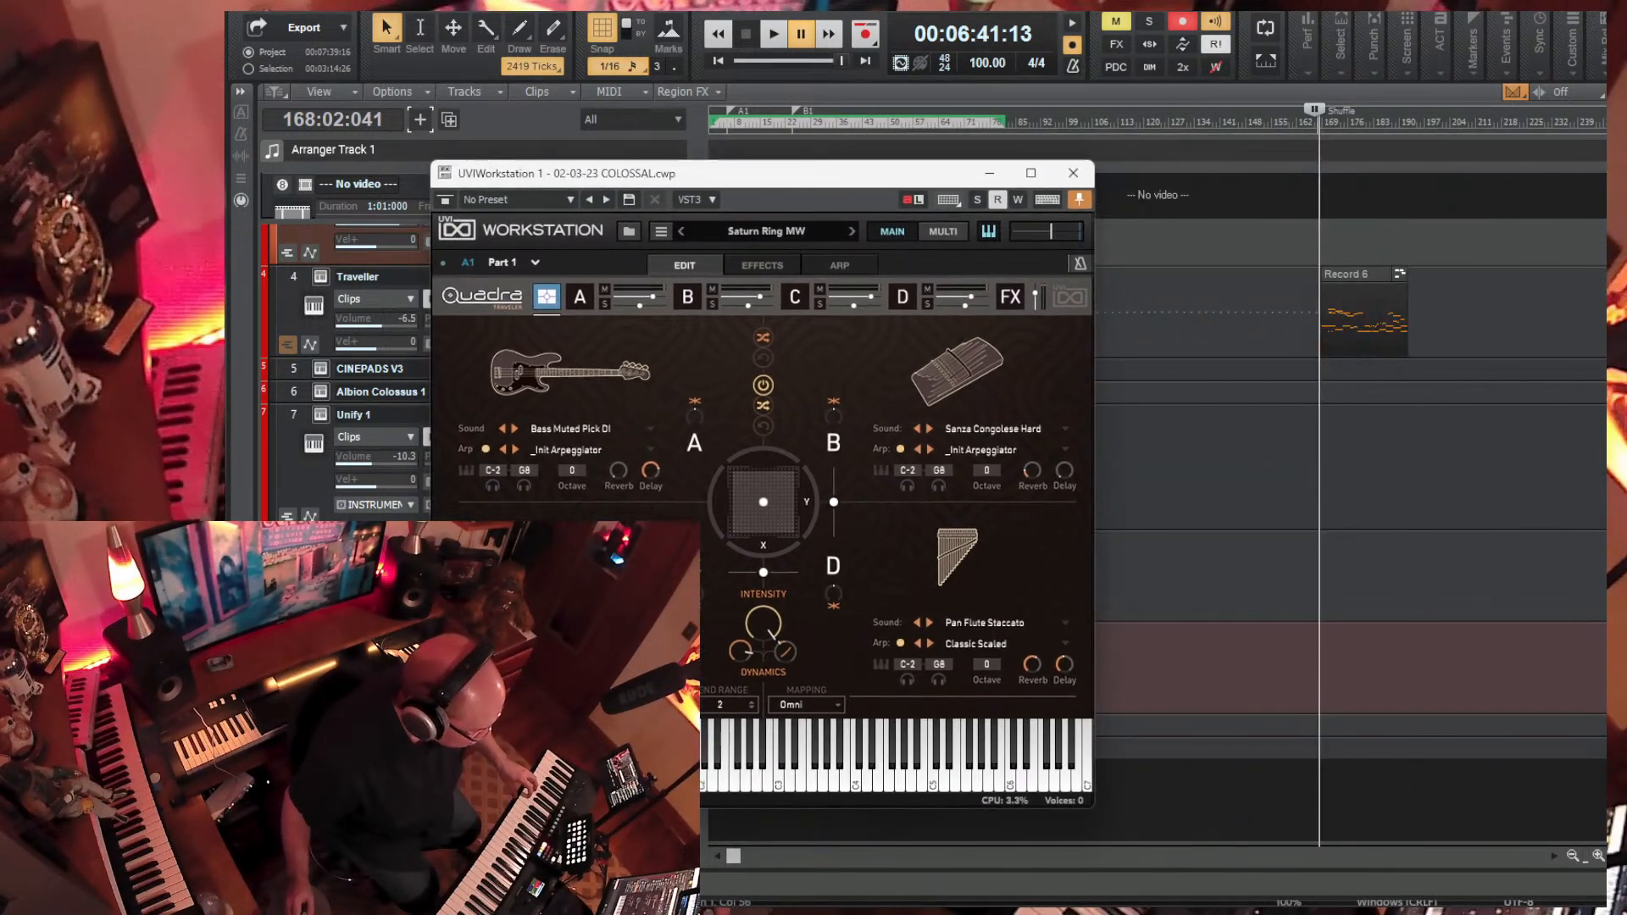
pyautogui.click(773, 34)
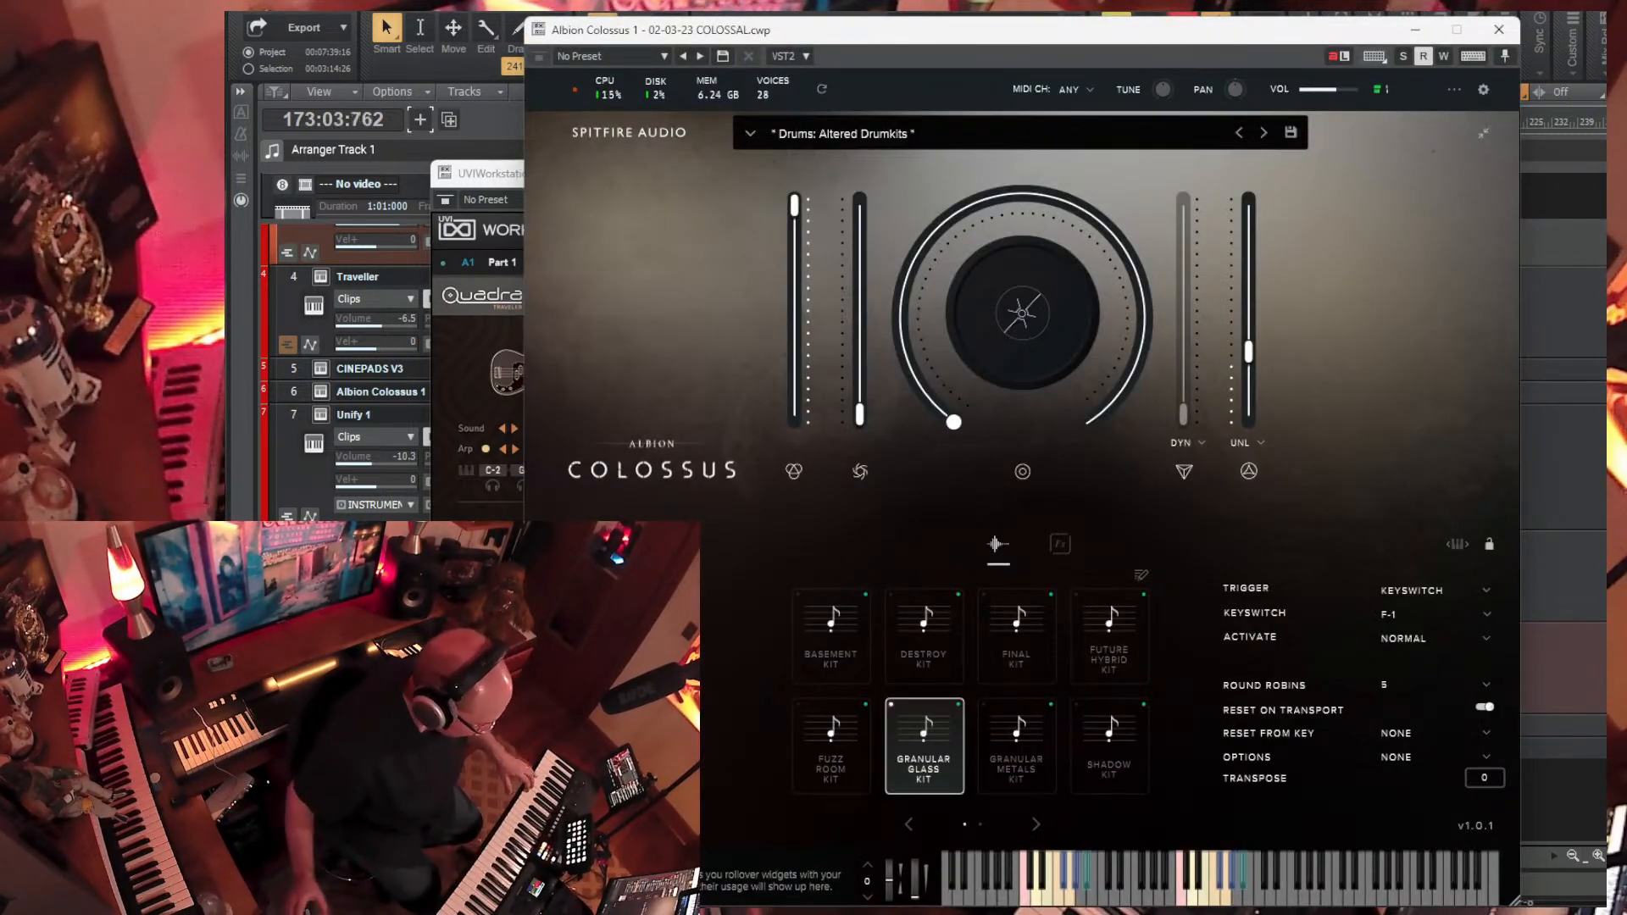
pyautogui.moveTo(1337, 89); pyautogui.dragTo(1352, 89)
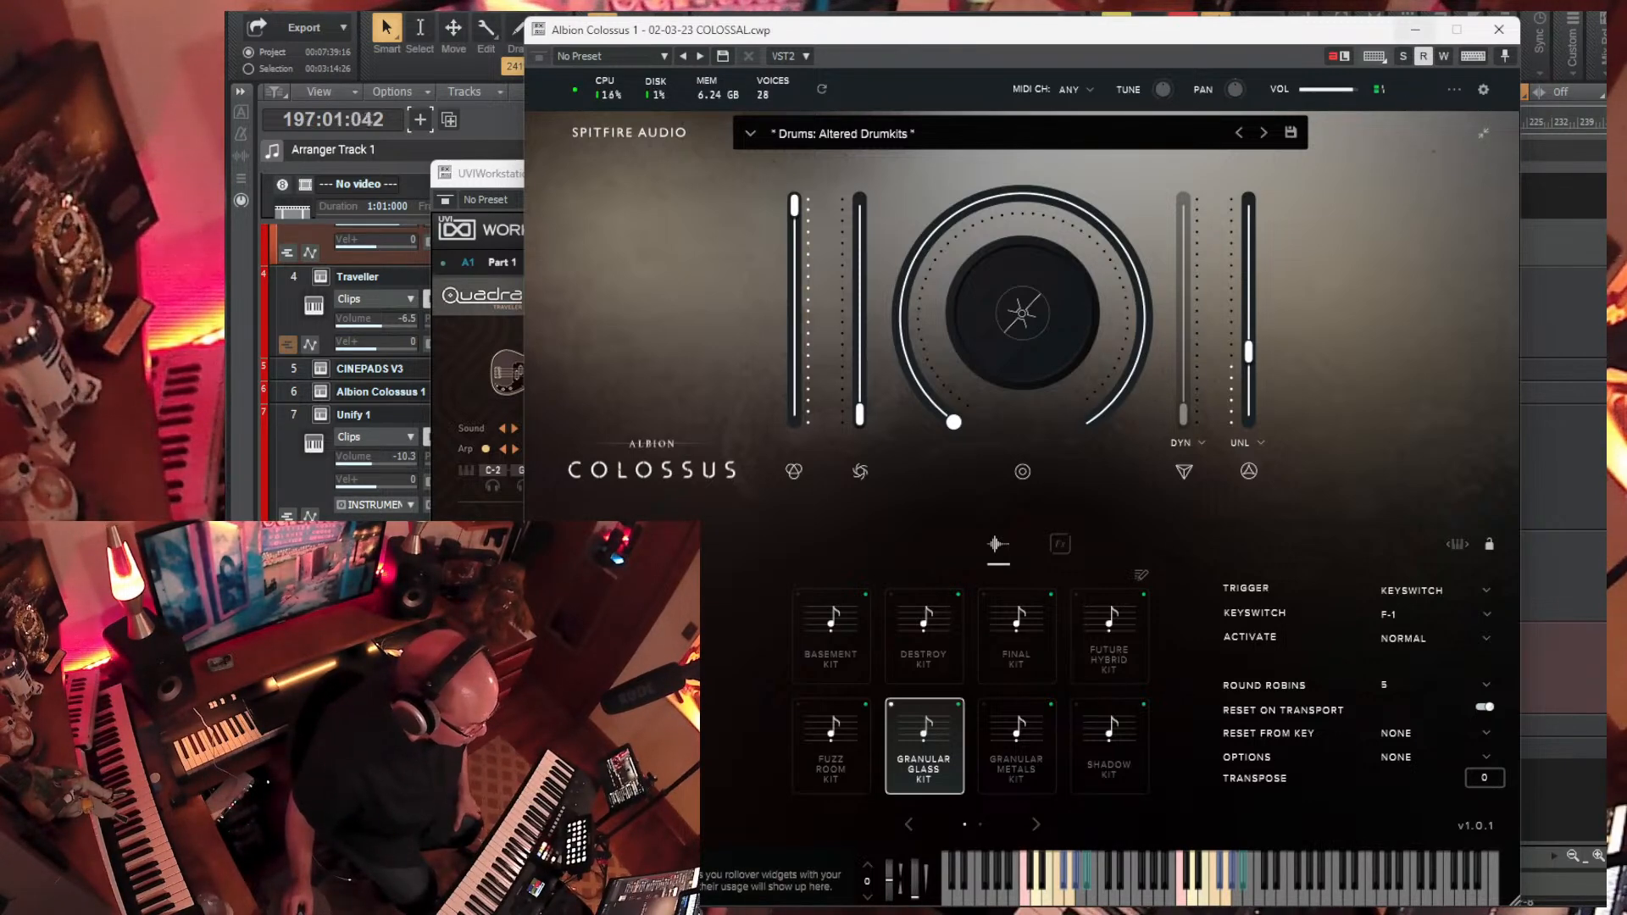
pyautogui.click(1500, 30)
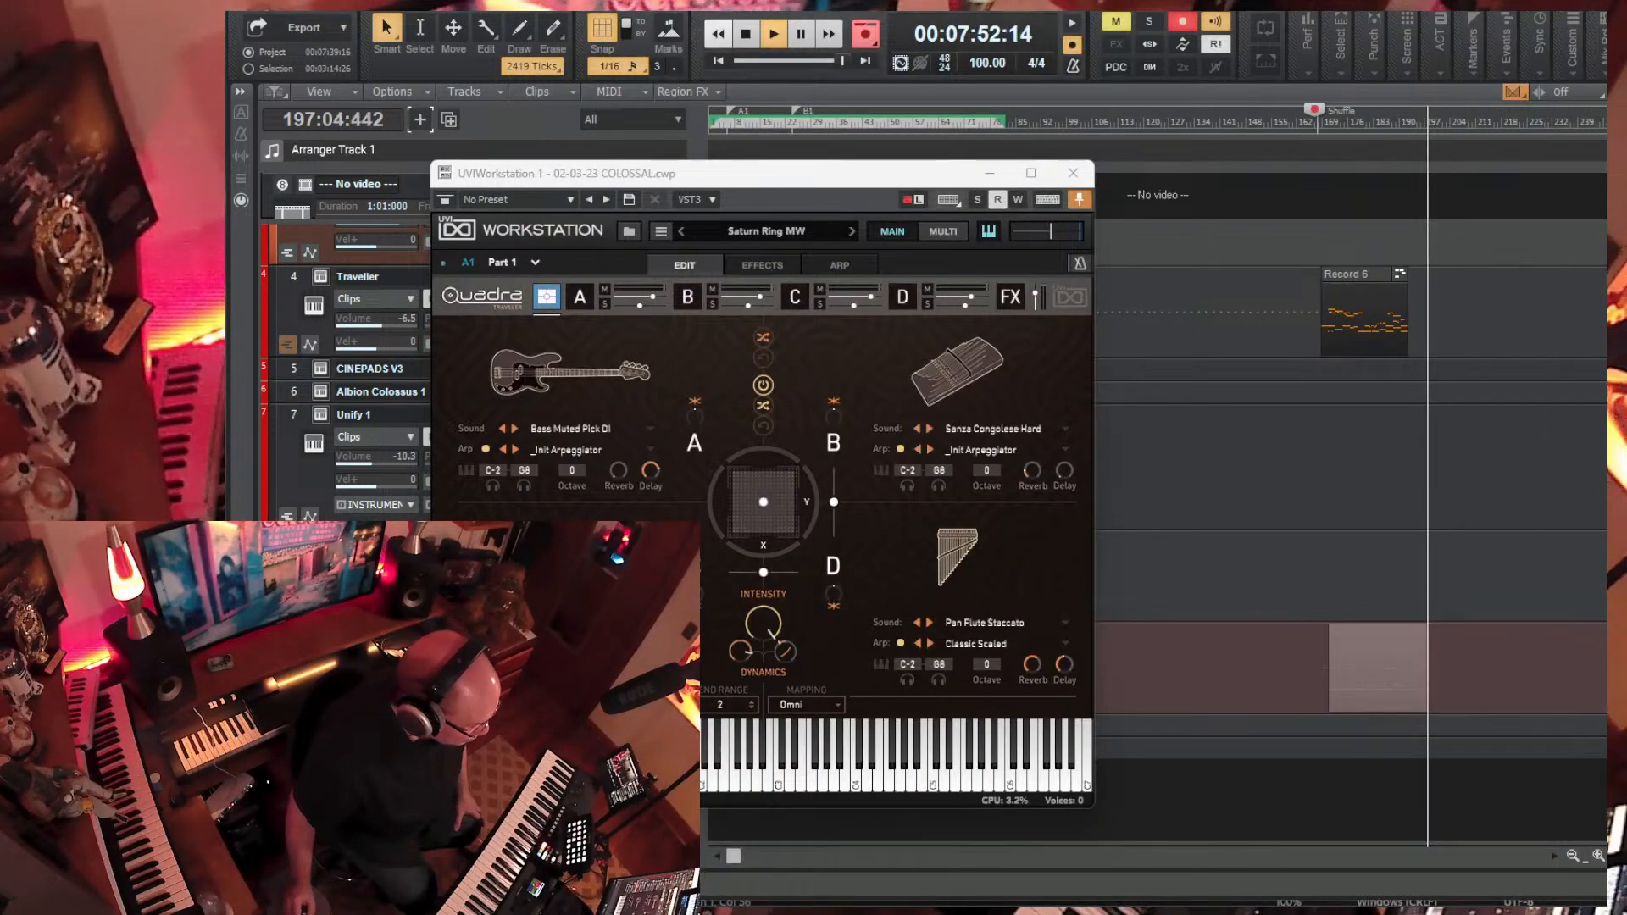
pyautogui.click(746, 34)
# - Arm the track below the drum take and open its Albion Colossus 2 instrument with Guitars: Shorts, trying the Marcato articulation
pyautogui.moveTo(994, 909)
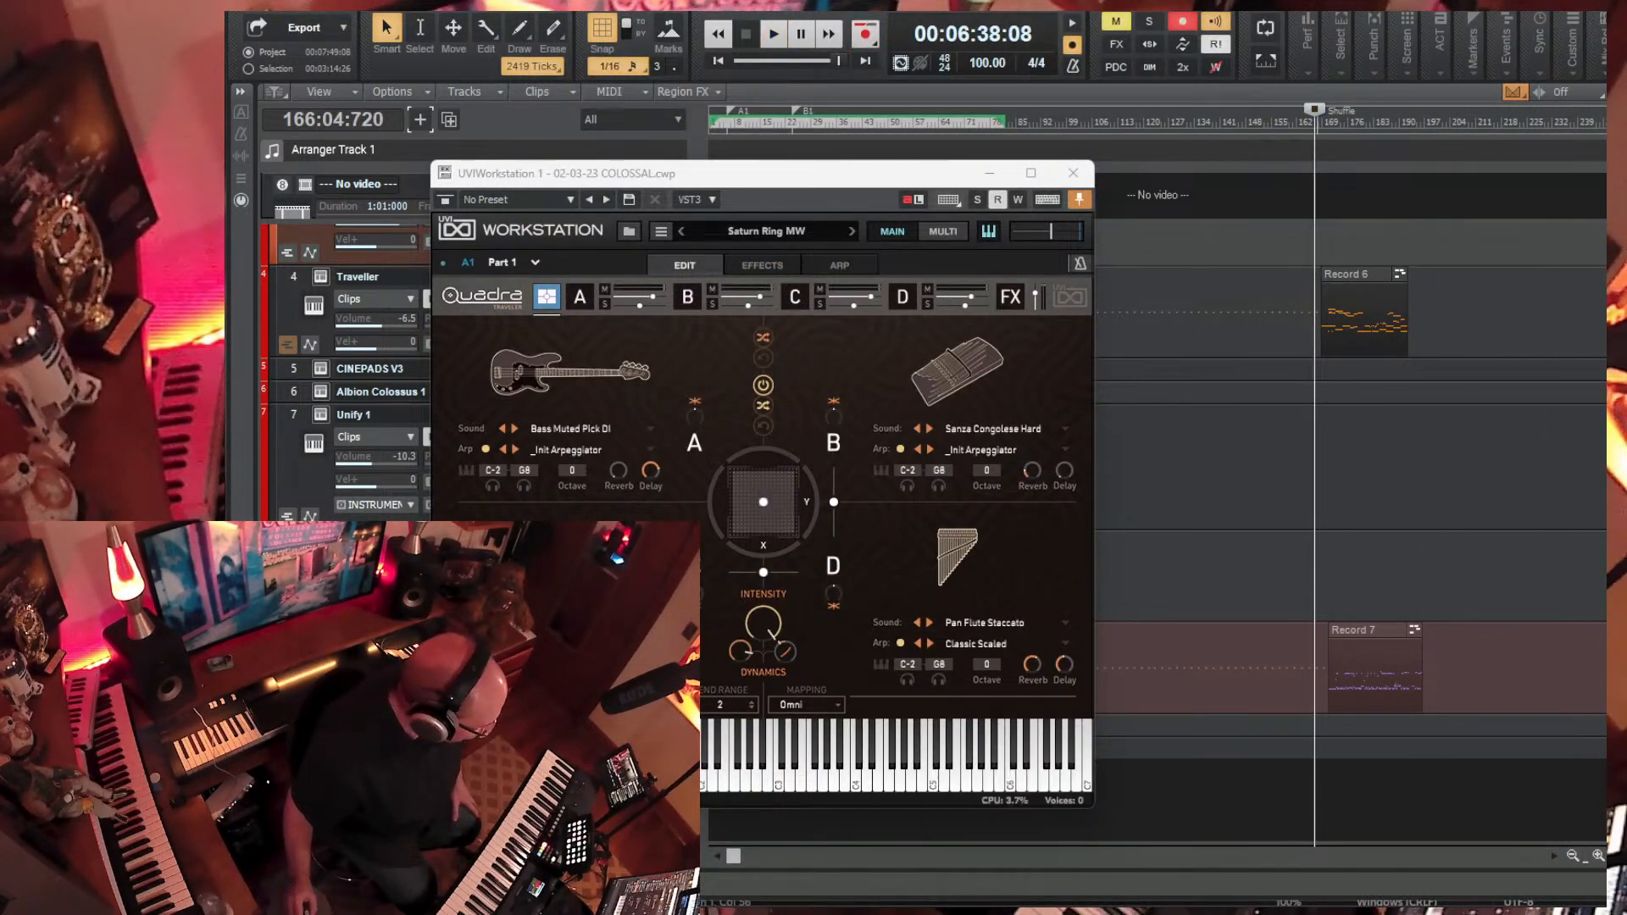
pyautogui.moveTo(763, 173); pyautogui.dragTo(897, 110)
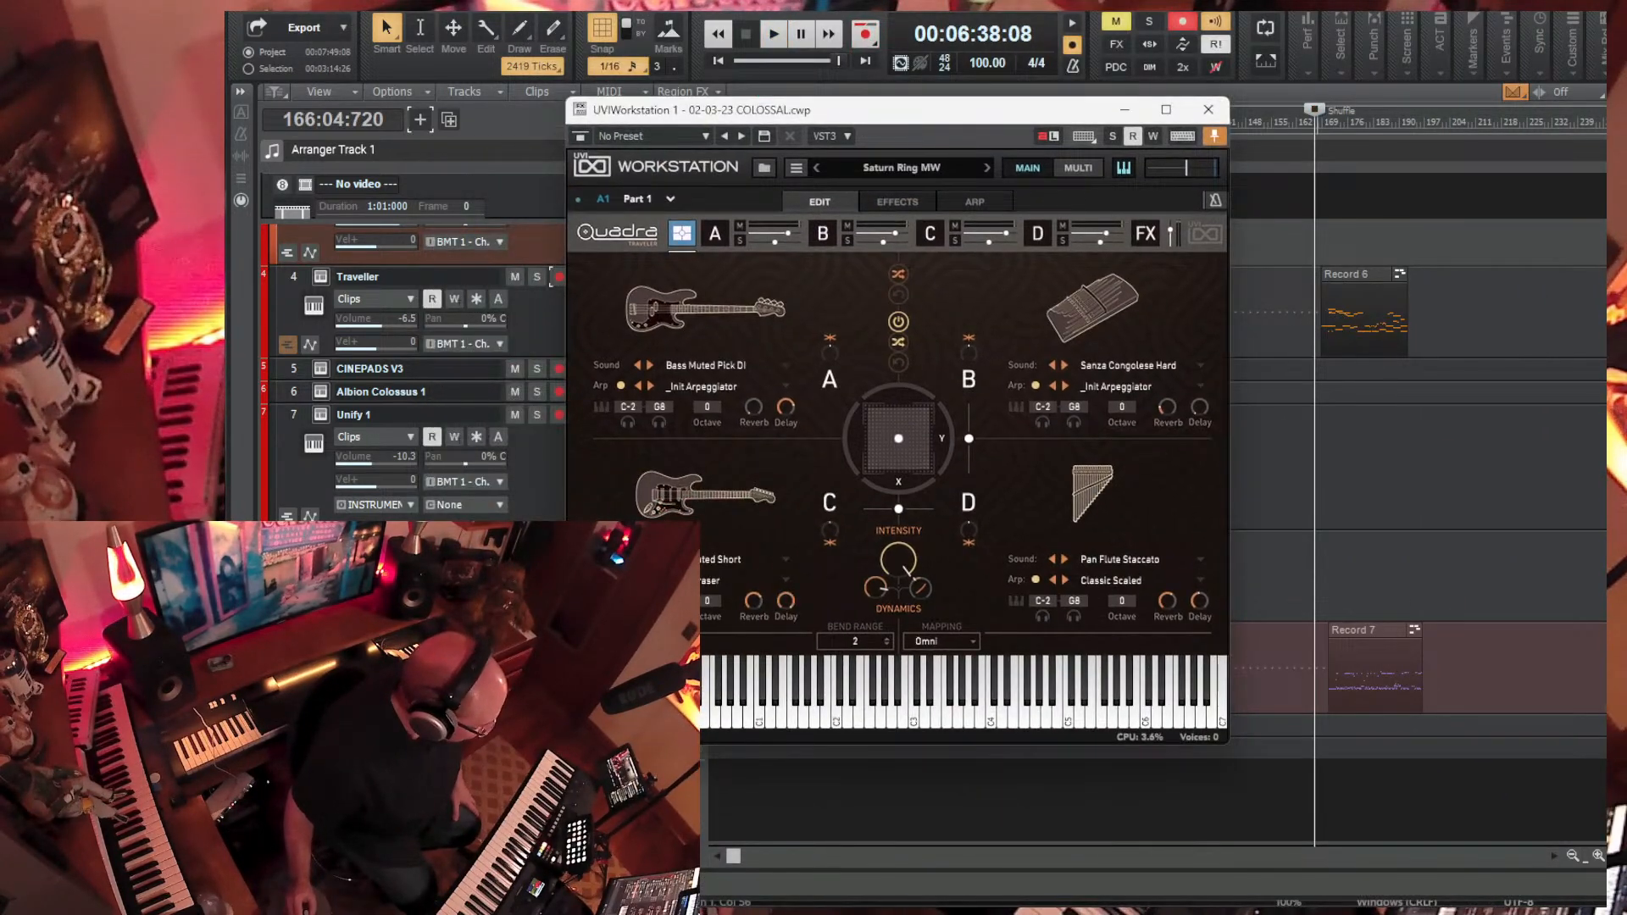
pyautogui.click(382, 727)
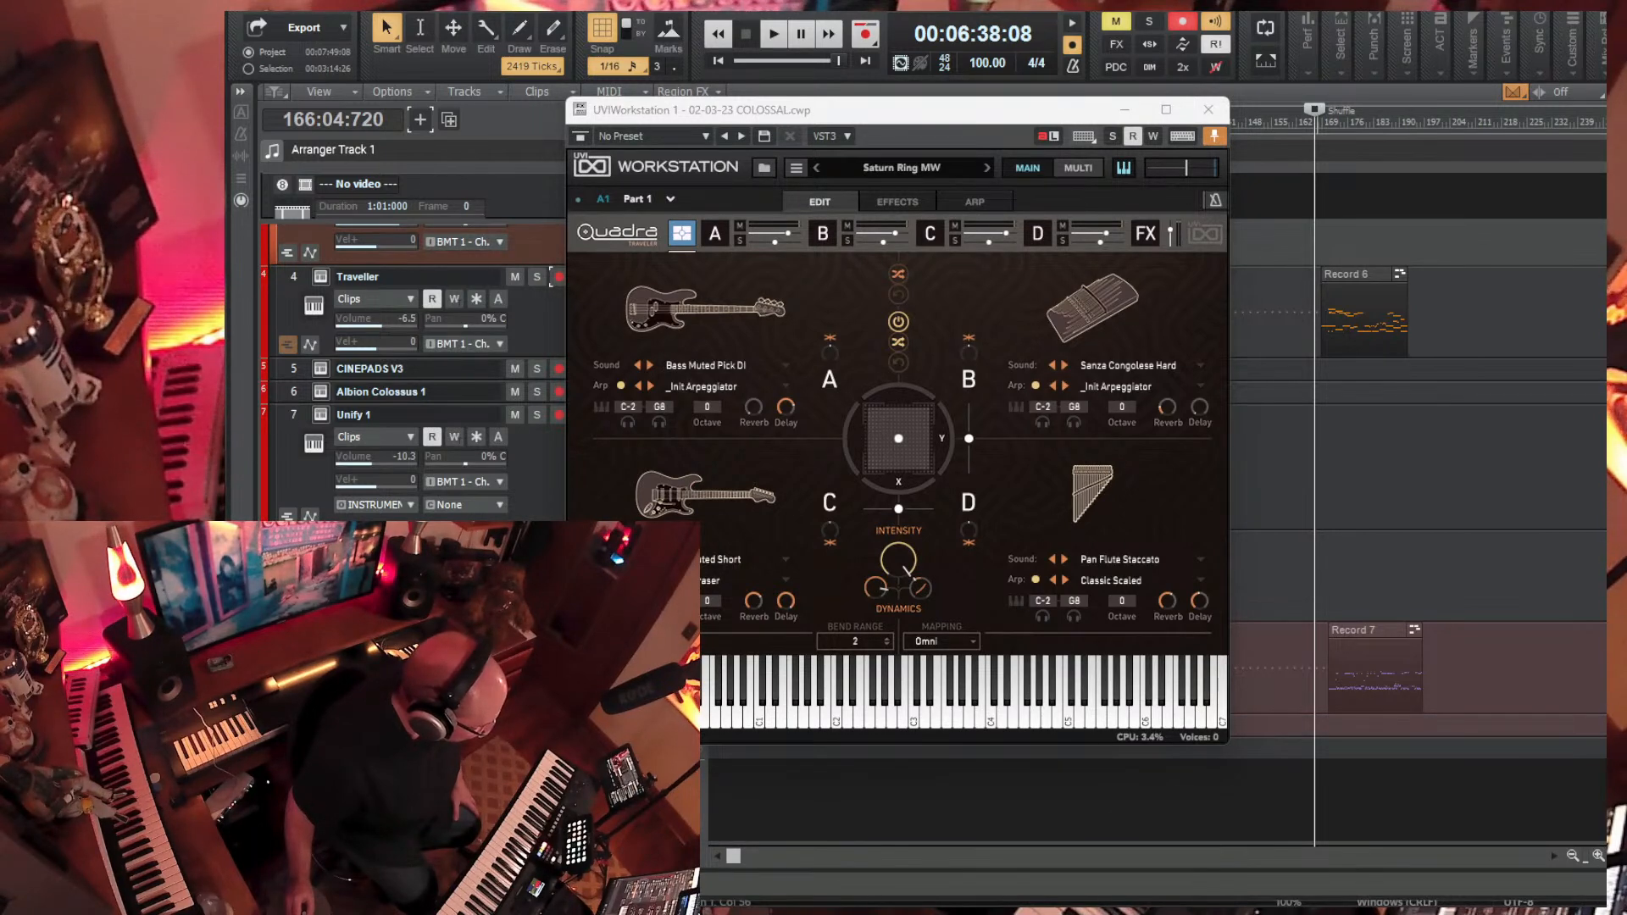
pyautogui.click(559, 634)
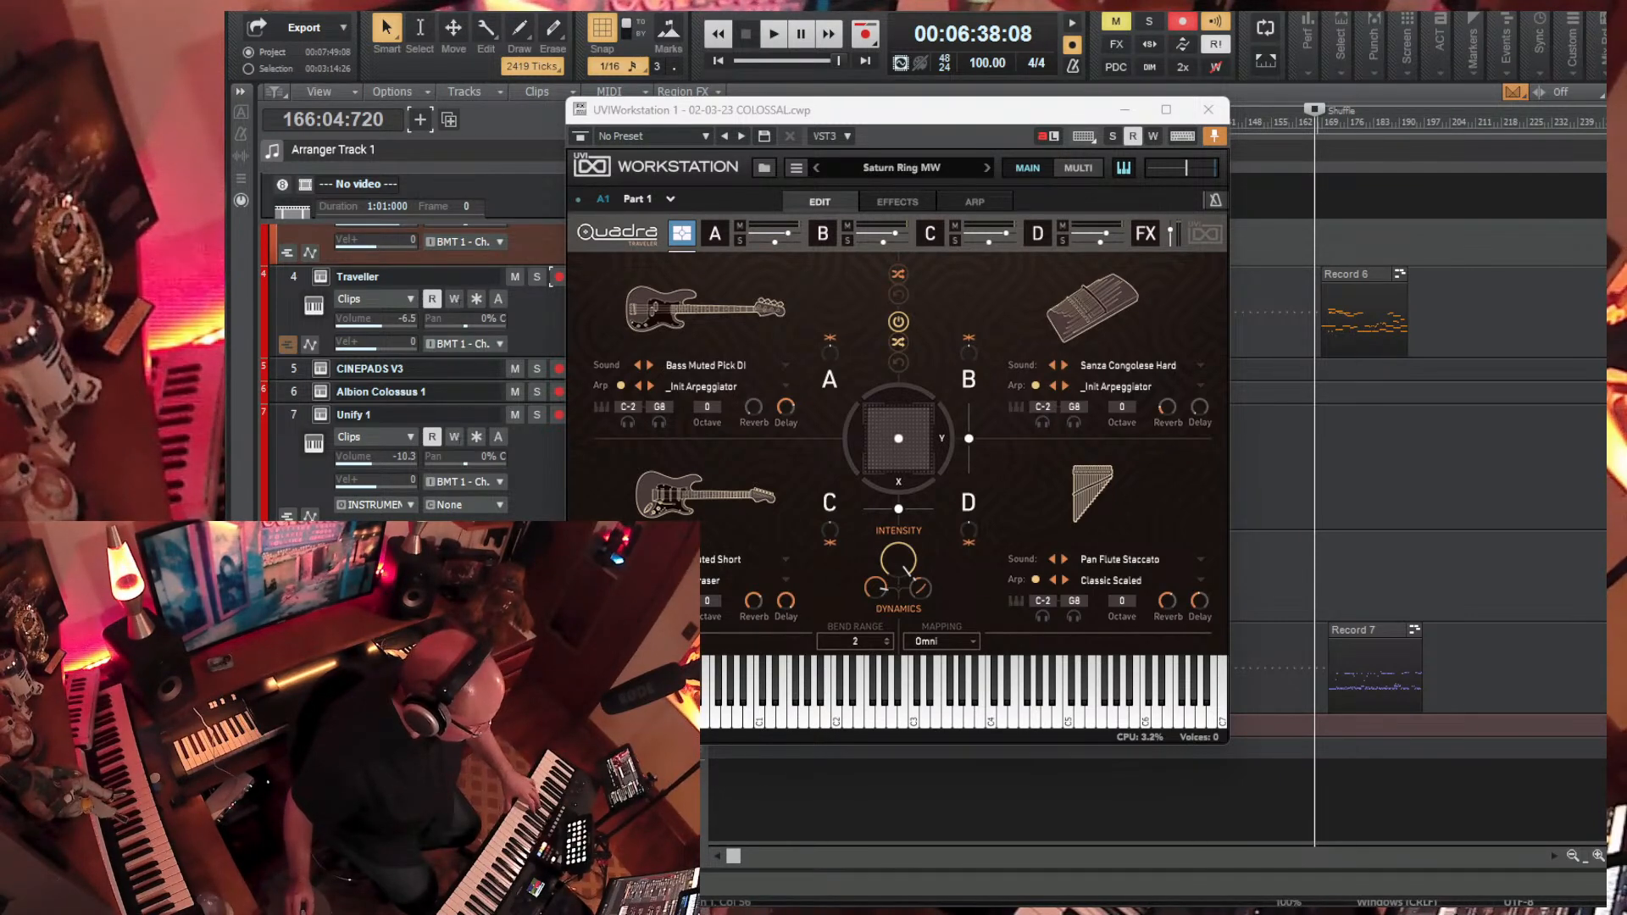
pyautogui.click(320, 725)
pyautogui.moveTo(1125, 45); pyautogui.dragTo(827, 136)
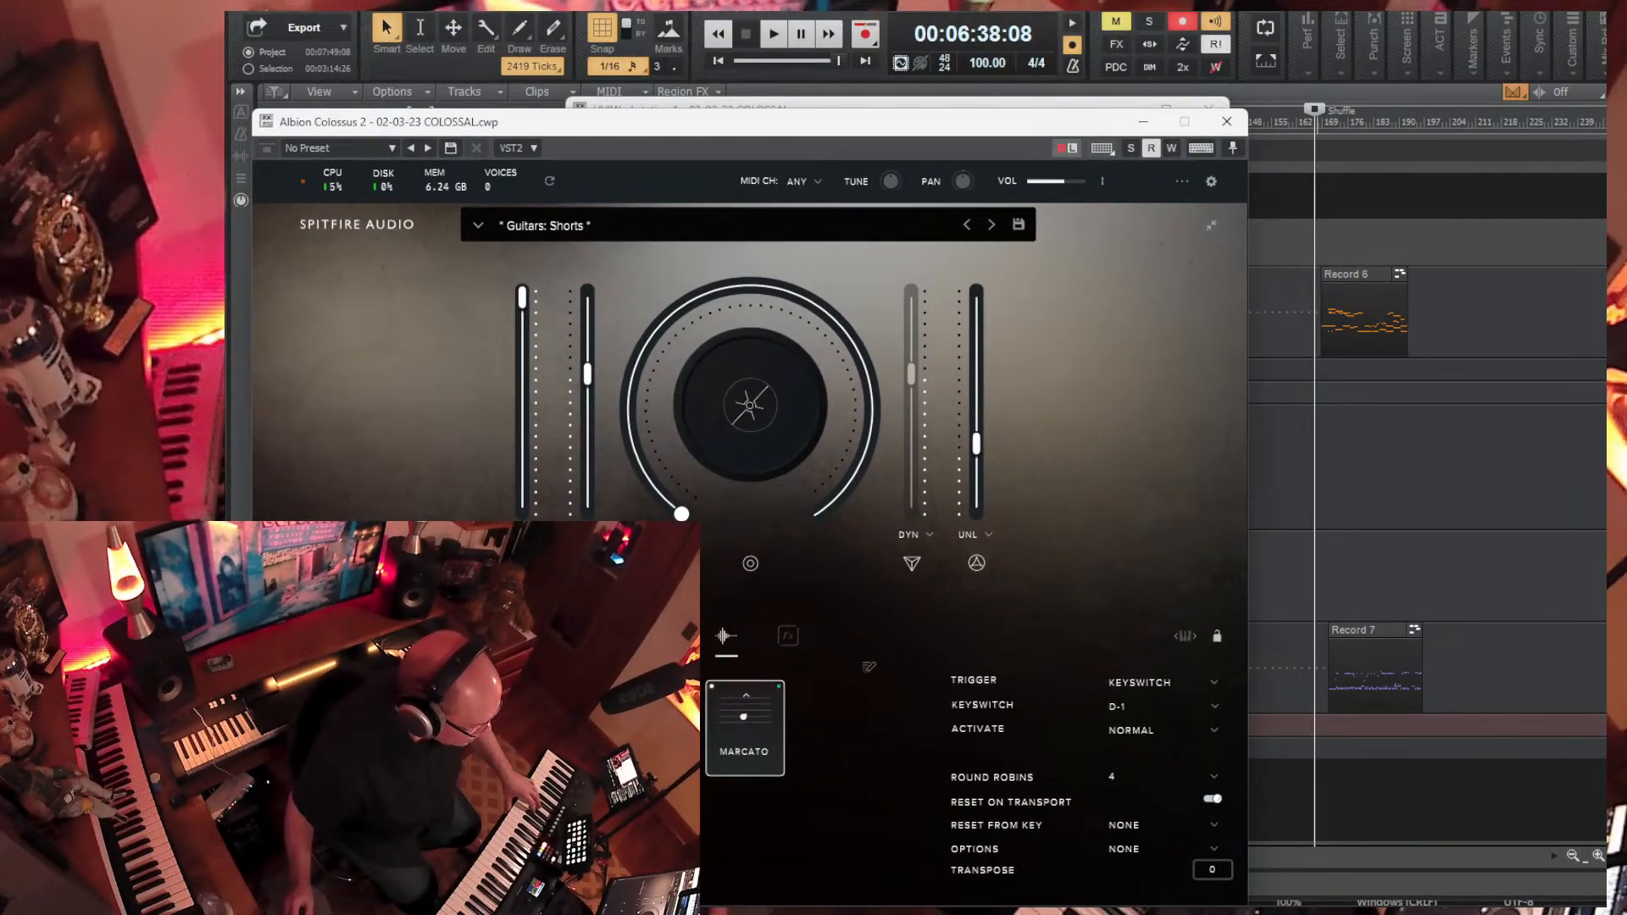
pyautogui.moveTo(924, 131); pyautogui.dragTo(1287, 111)
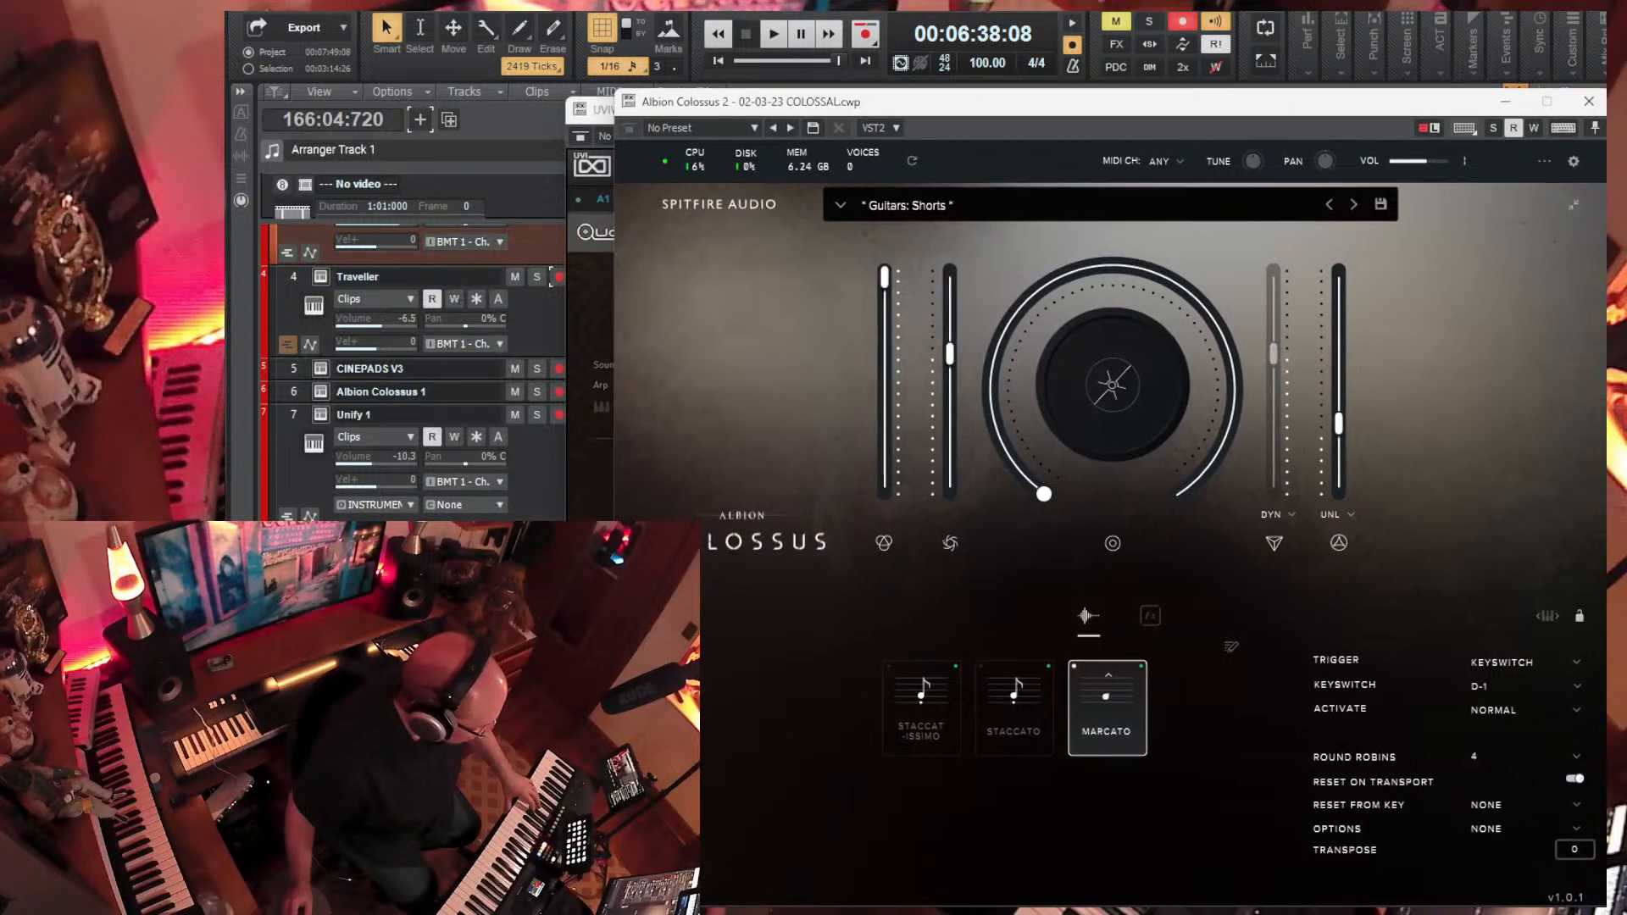
pyautogui.moveTo(1123, 111); pyautogui.dragTo(771, 128)
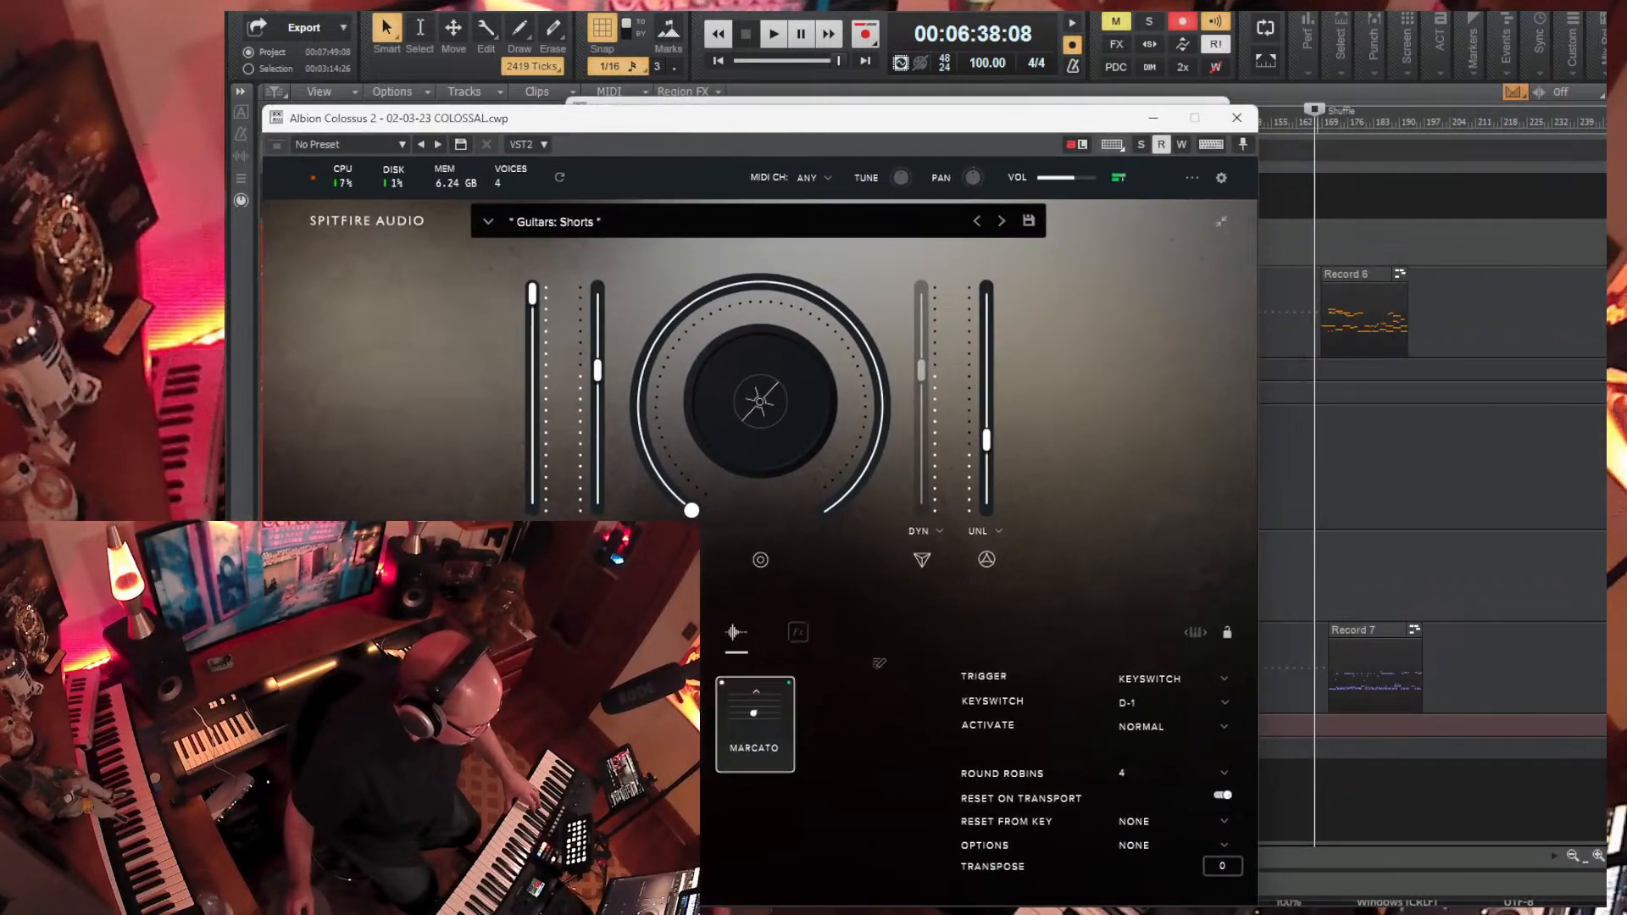
# - Start recording the Guitars: Shorts part from 166:04:720 and raise the volume in Albion Colossus 2
pyautogui.click(774, 34)
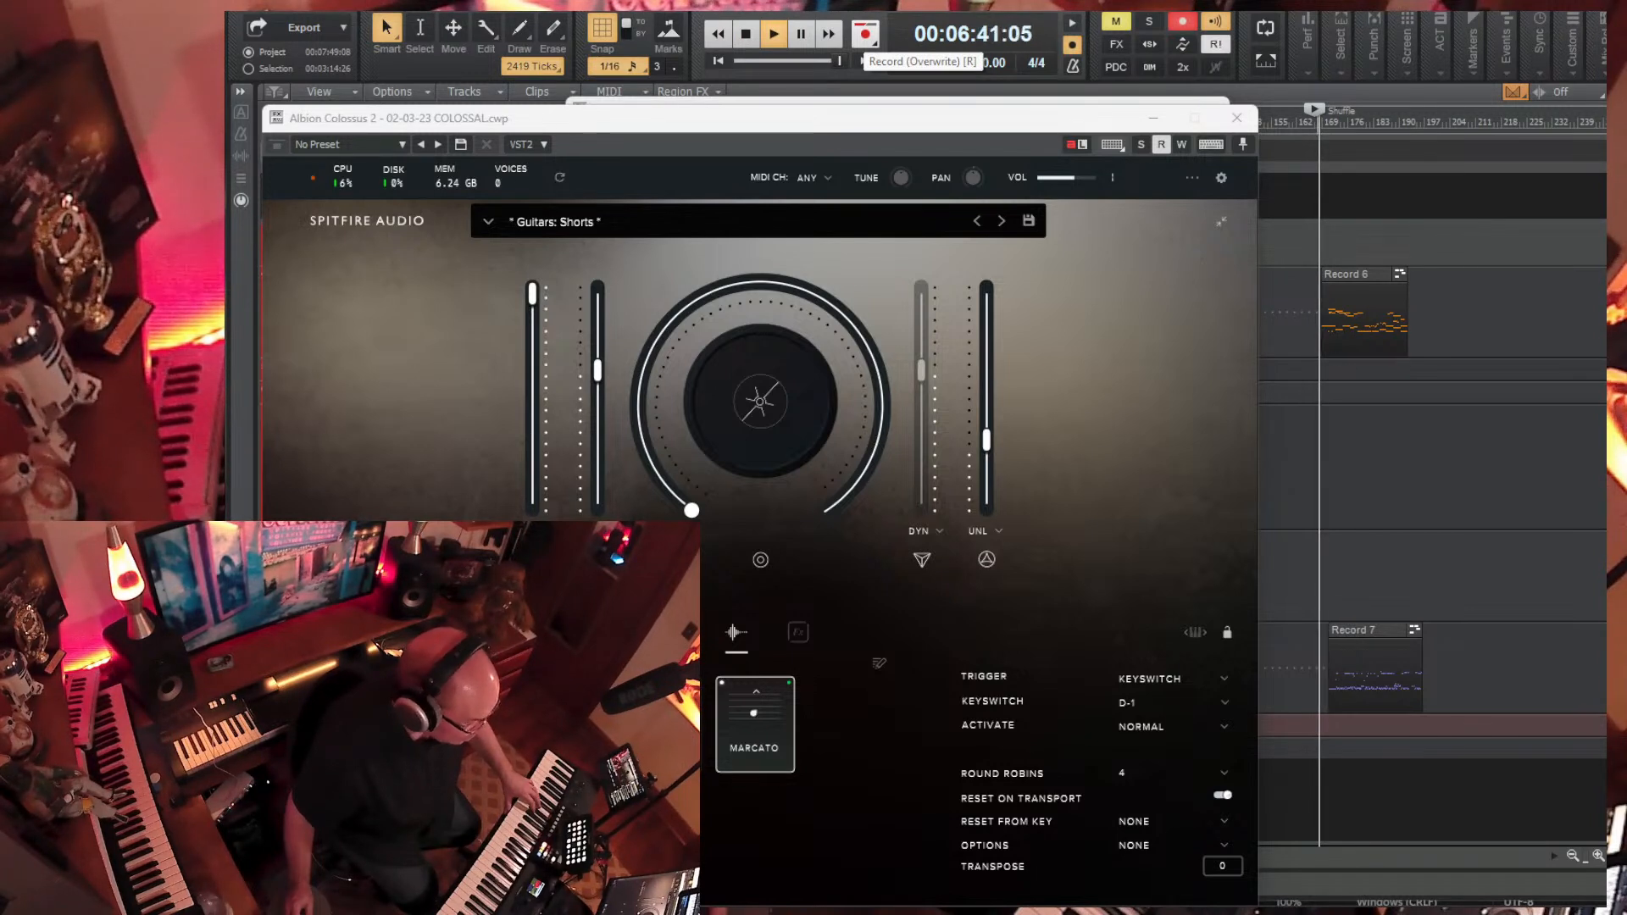
pyautogui.click(864, 34)
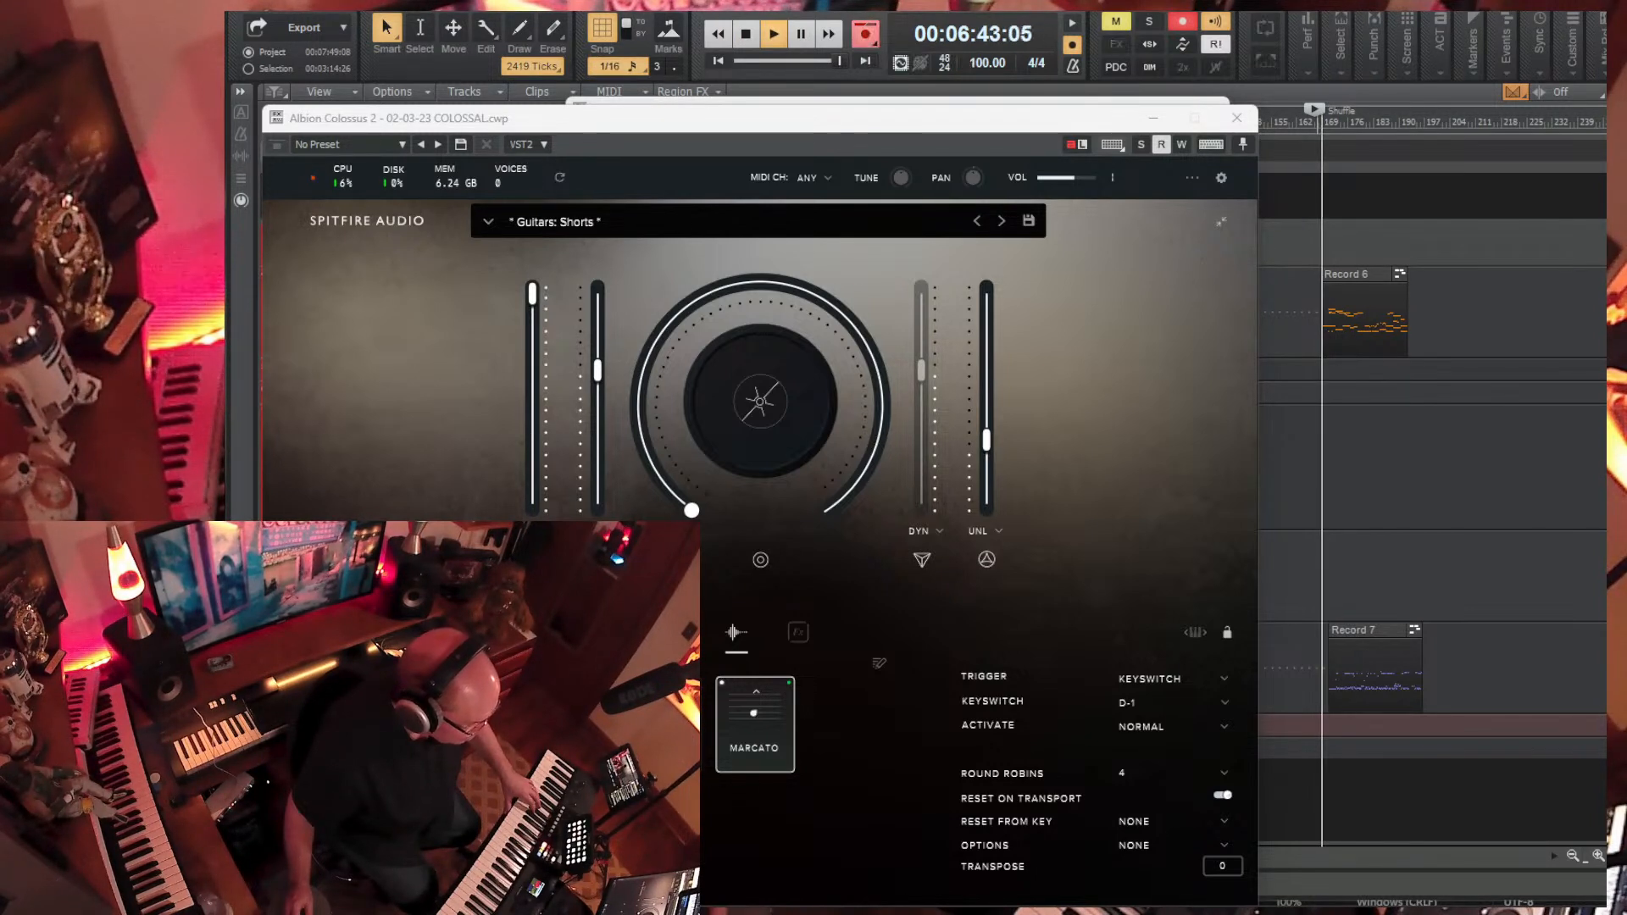
pyautogui.moveTo(962, 127); pyautogui.dragTo(1325, 45)
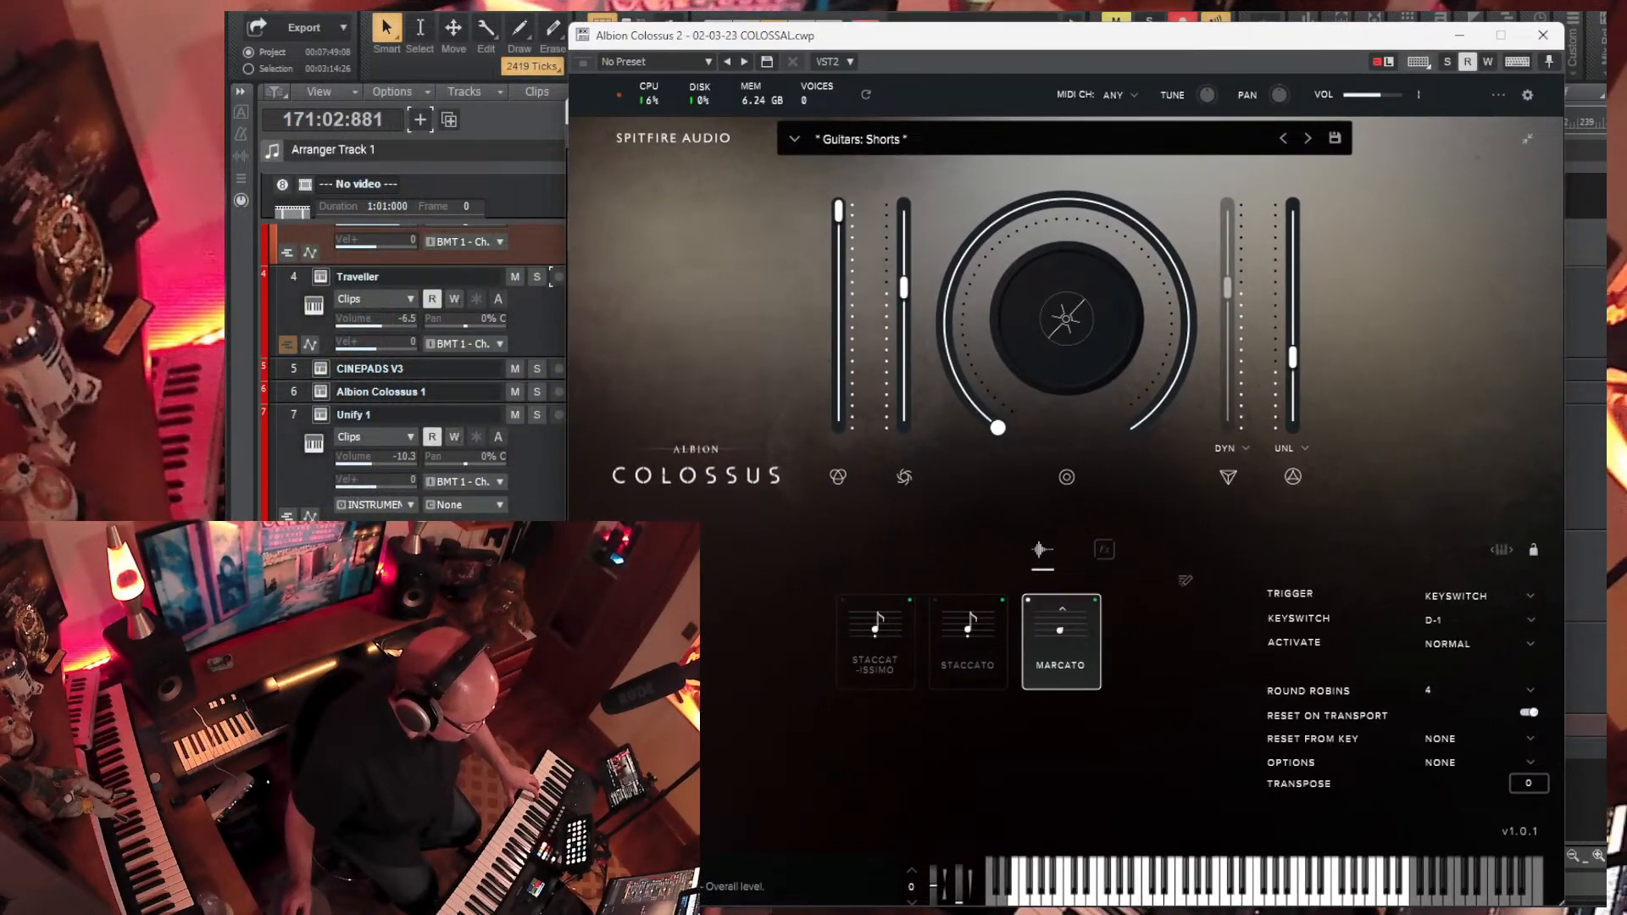
pyautogui.moveTo(1378, 94); pyautogui.dragTo(1403, 95)
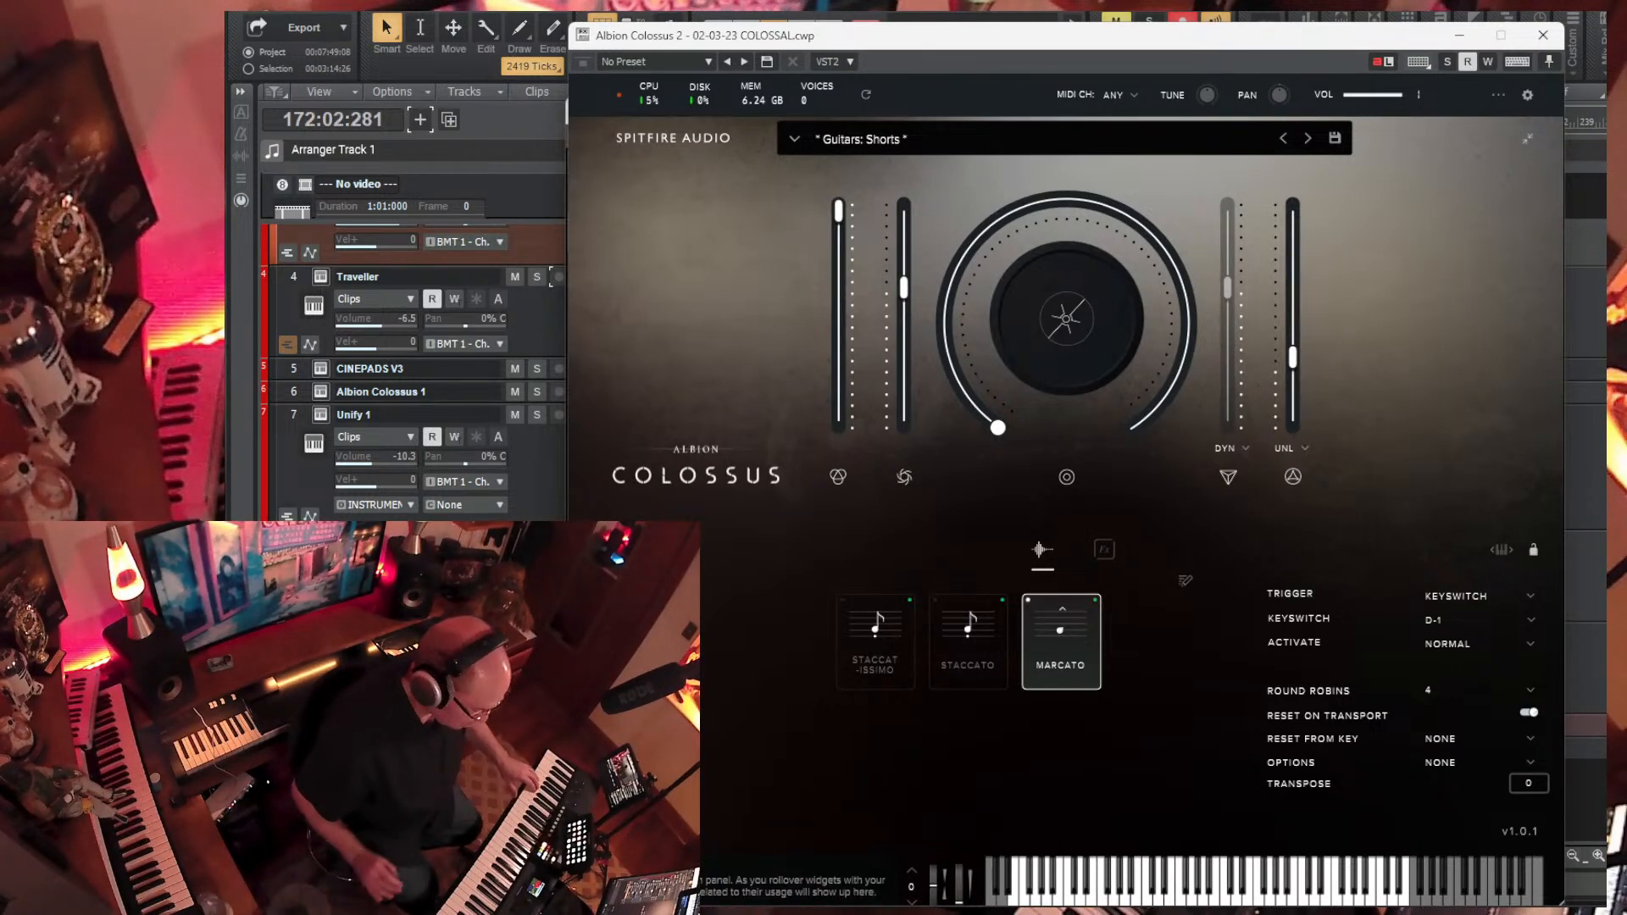